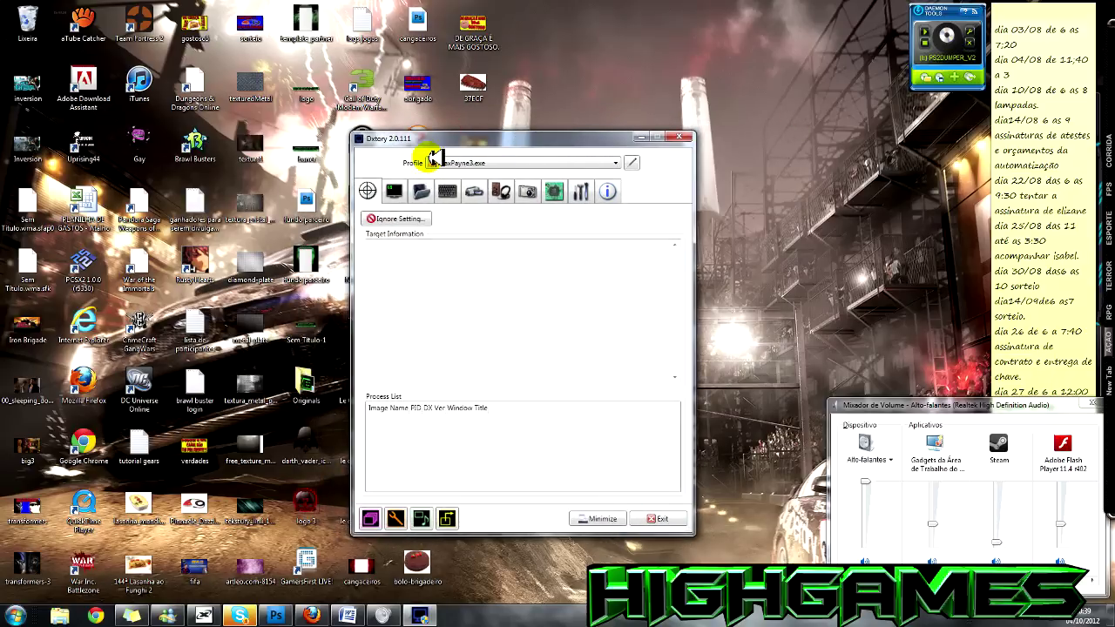
Step: Start the Windows Magnifier (Lupa) from the accessibility accessories and zoom in on the screen
click(28, 615)
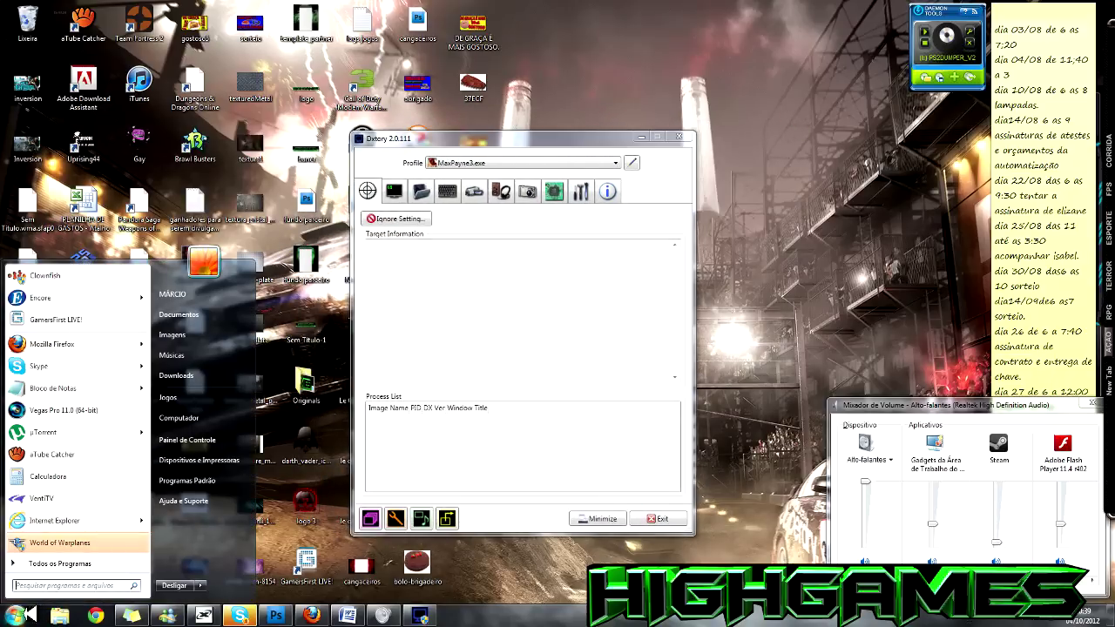
click(98, 563)
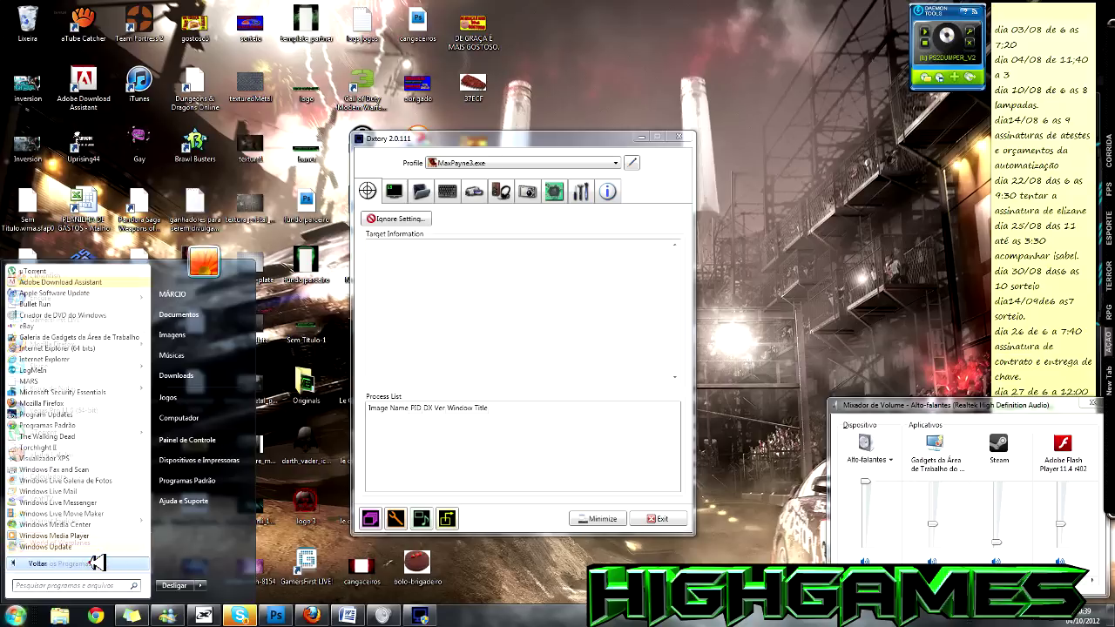
scroll(78, 424, down, 5)
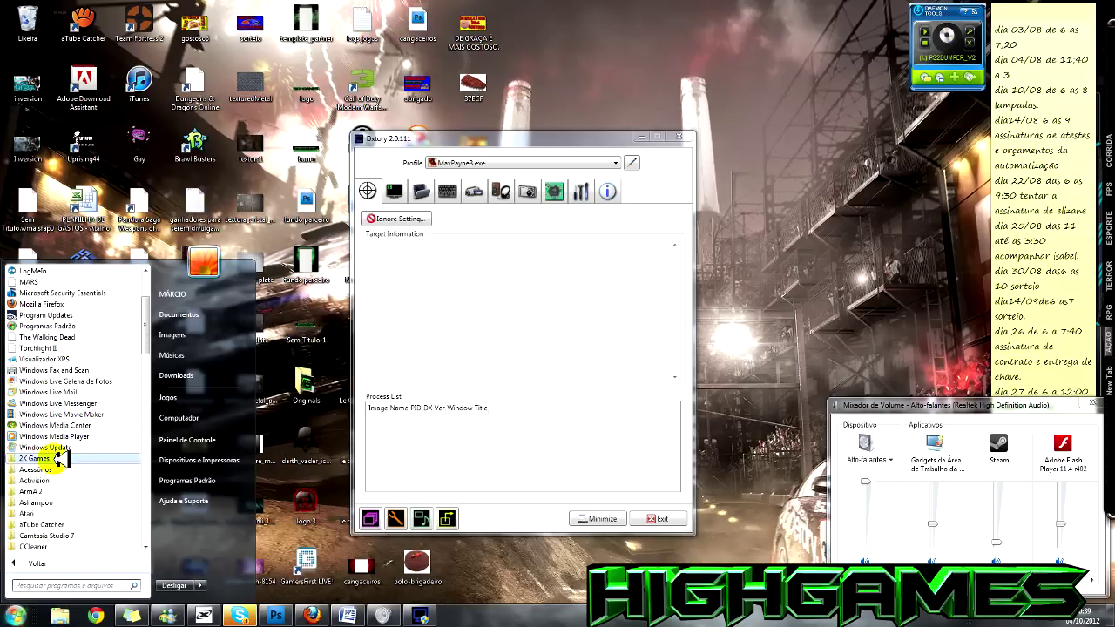
scroll(69, 453, down, 1)
click(35, 436)
scroll(70, 446, down, 2)
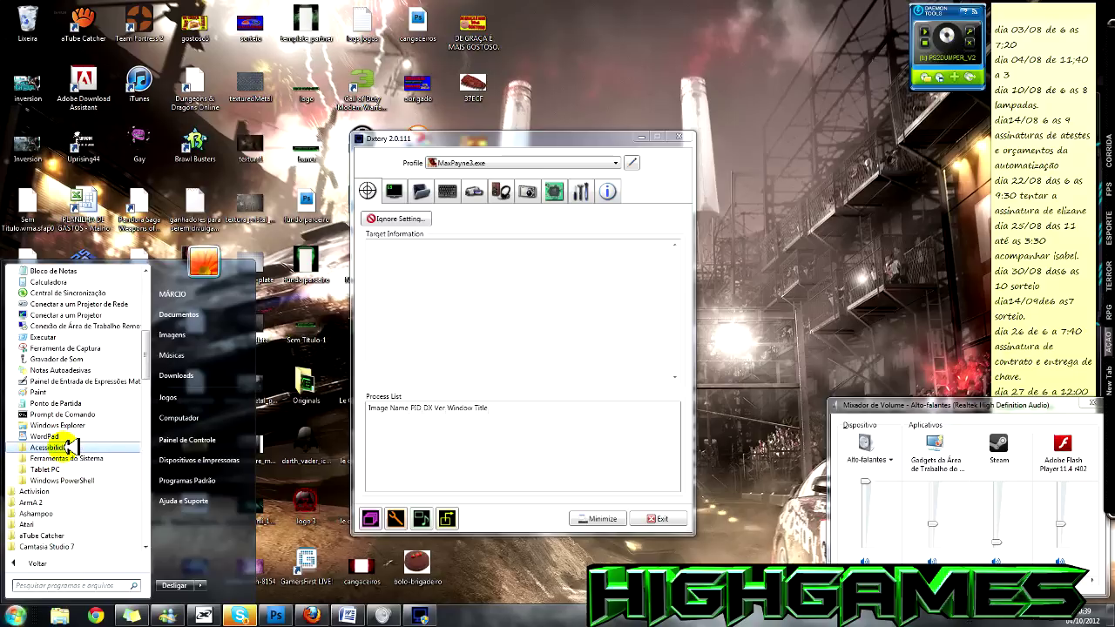
click(70, 458)
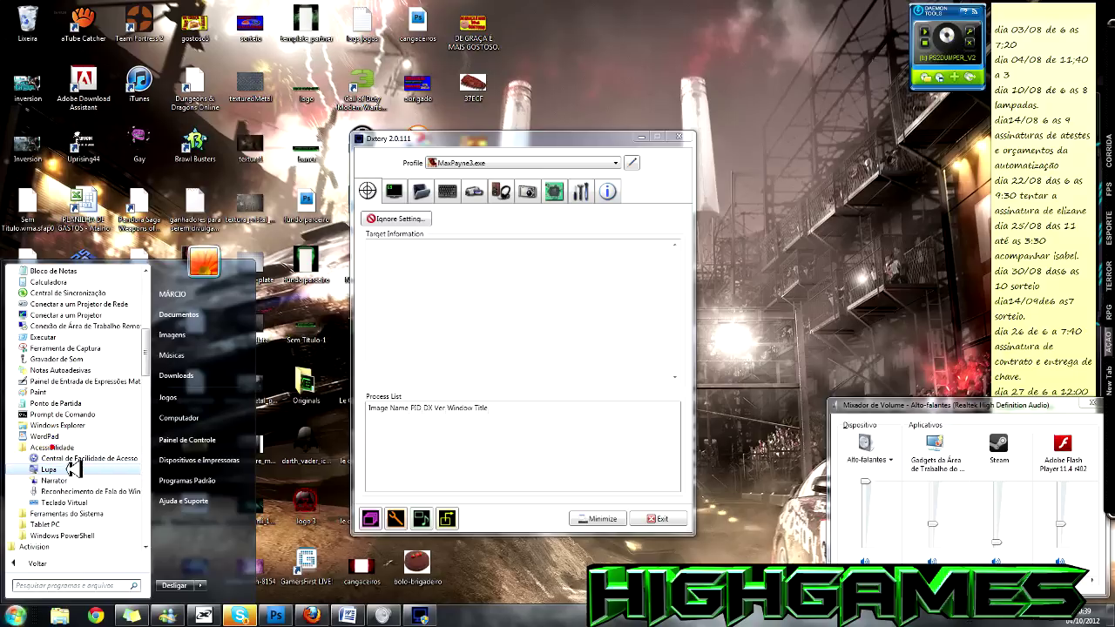
click(68, 471)
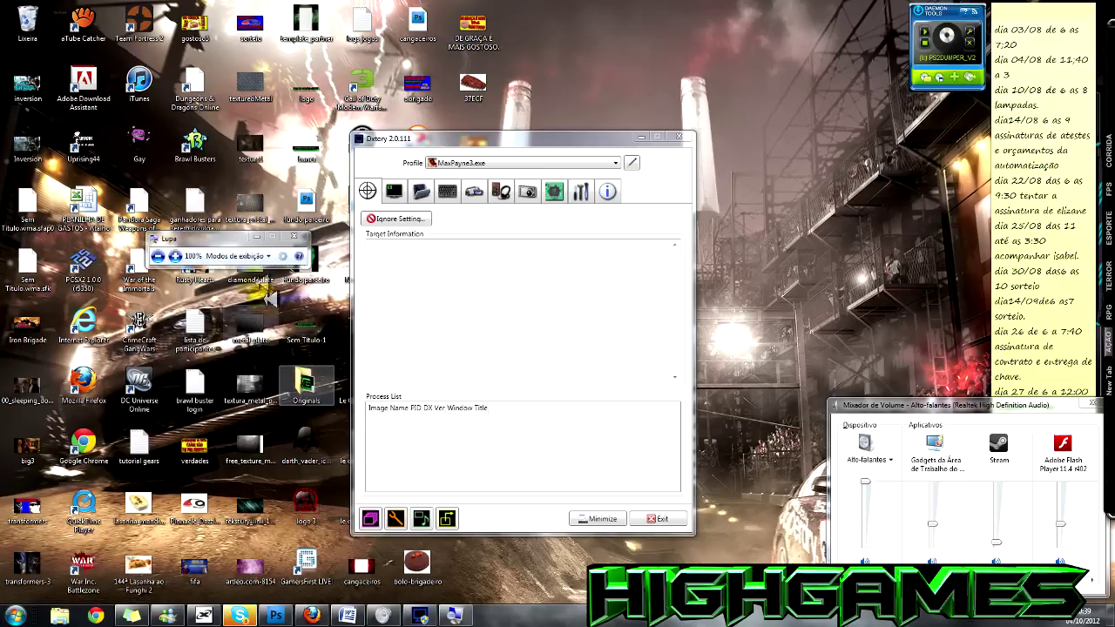
click(174, 255)
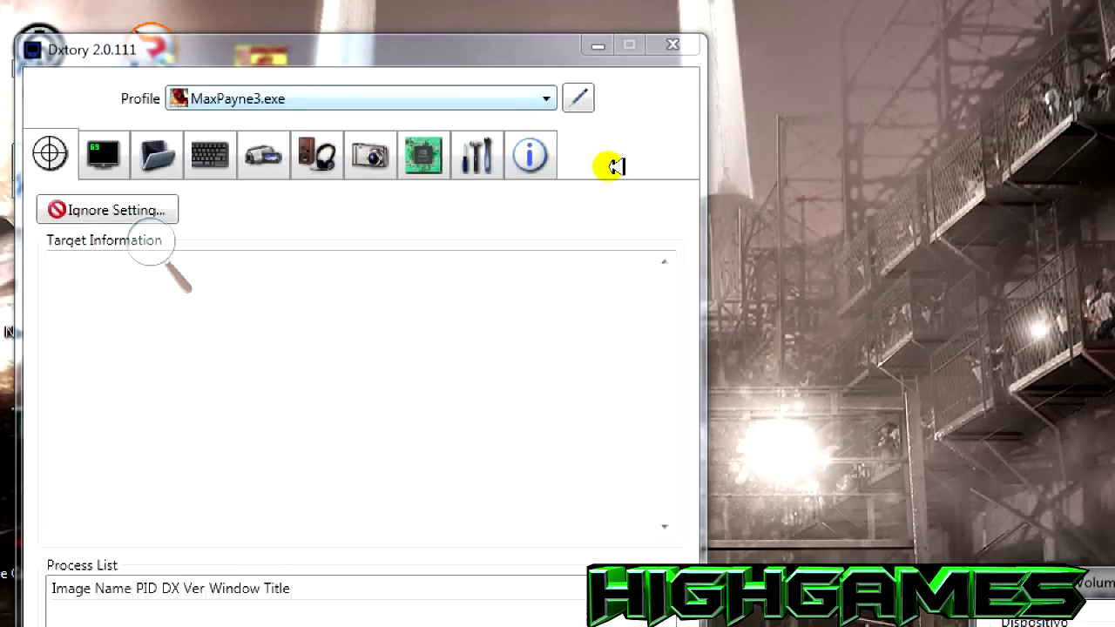
Step: Review the list of available game profiles, keeping MaxPayne3.exe selected
key(alt+Down)
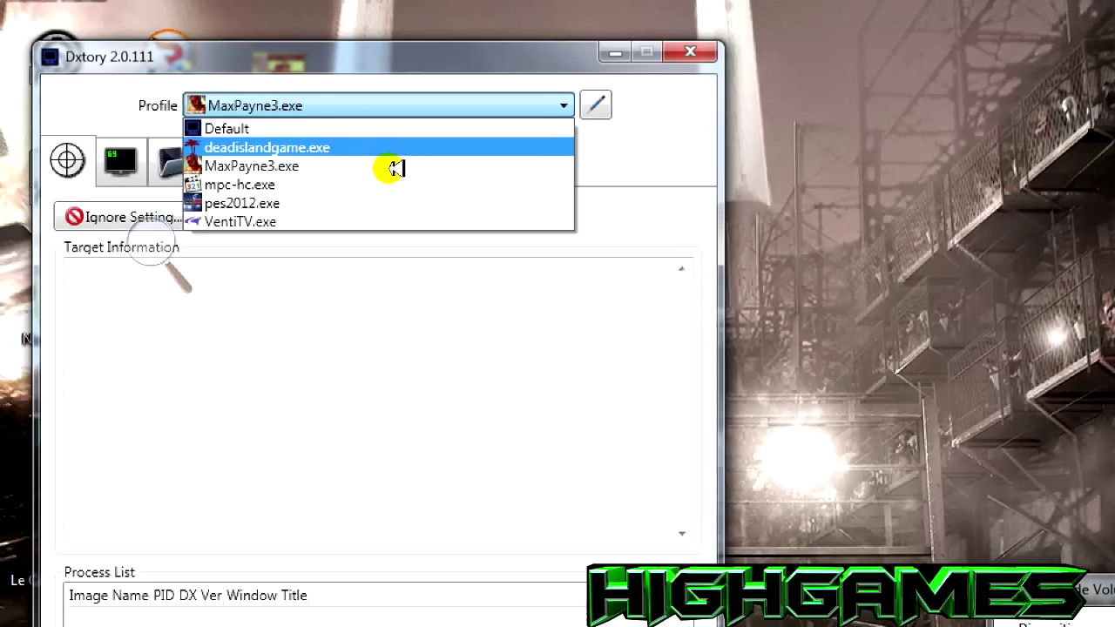
click(396, 159)
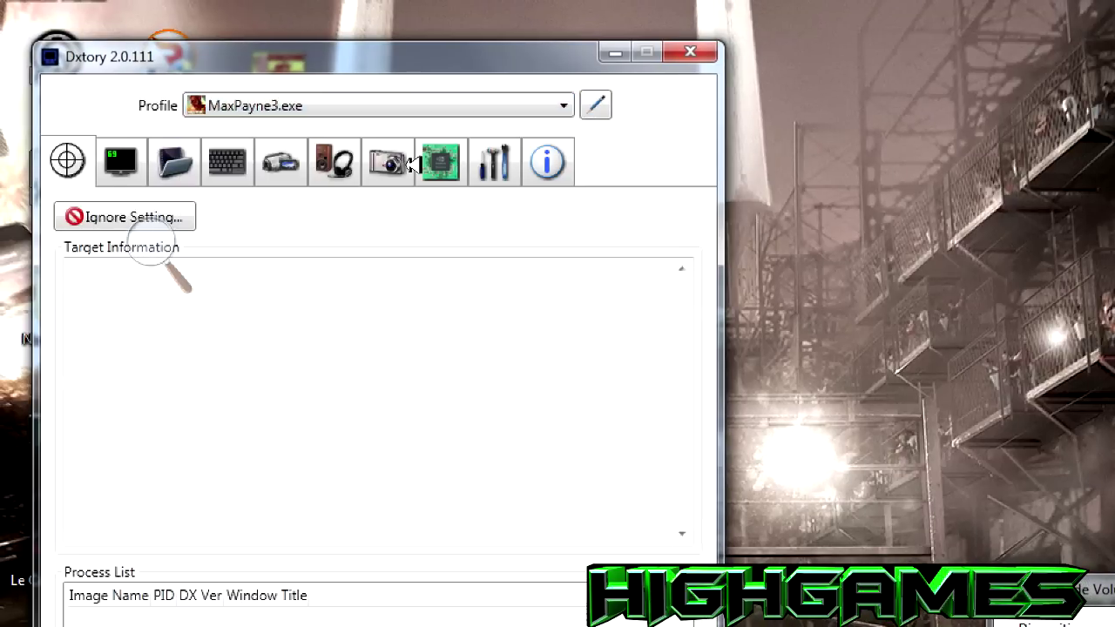
click(564, 106)
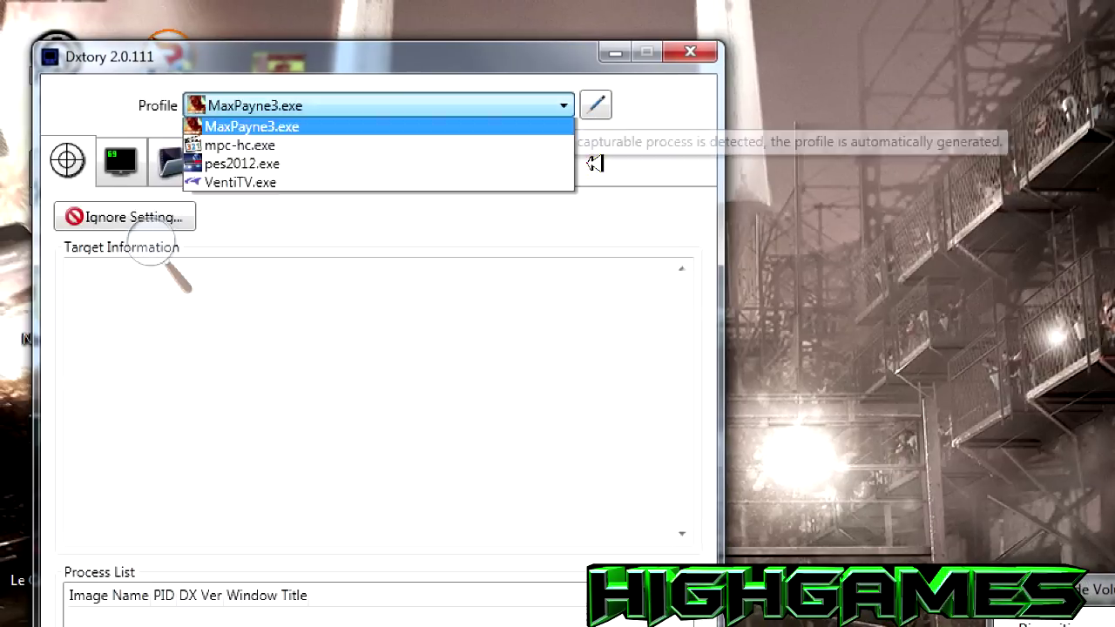
click(224, 165)
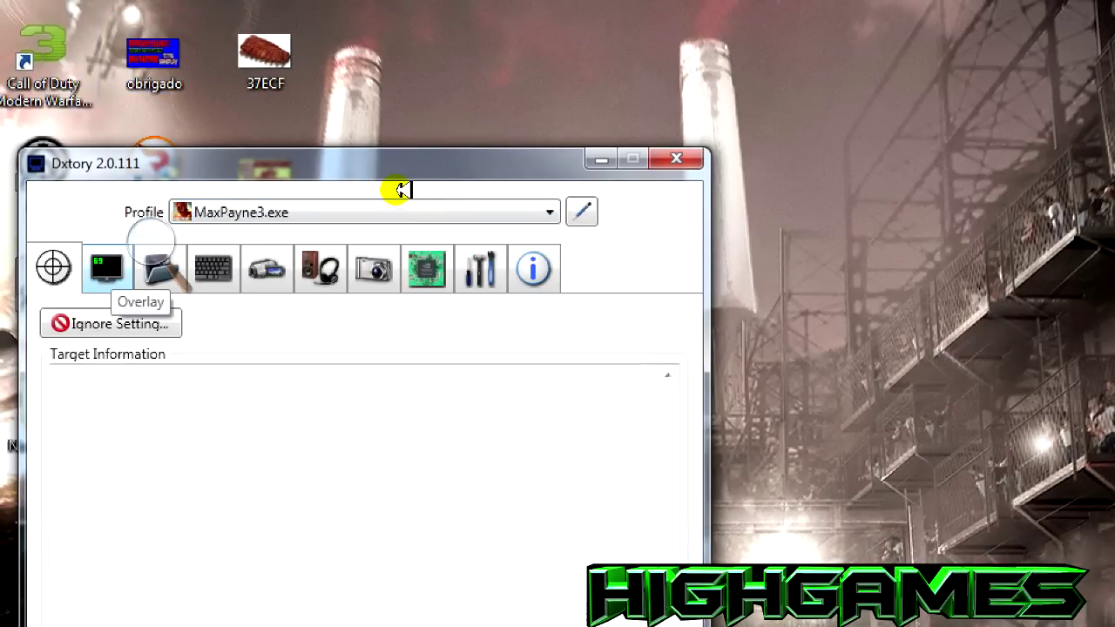
Step: Show the overlay settings of the MaxPayne3.exe profile and examine the status and frame options
click(106, 269)
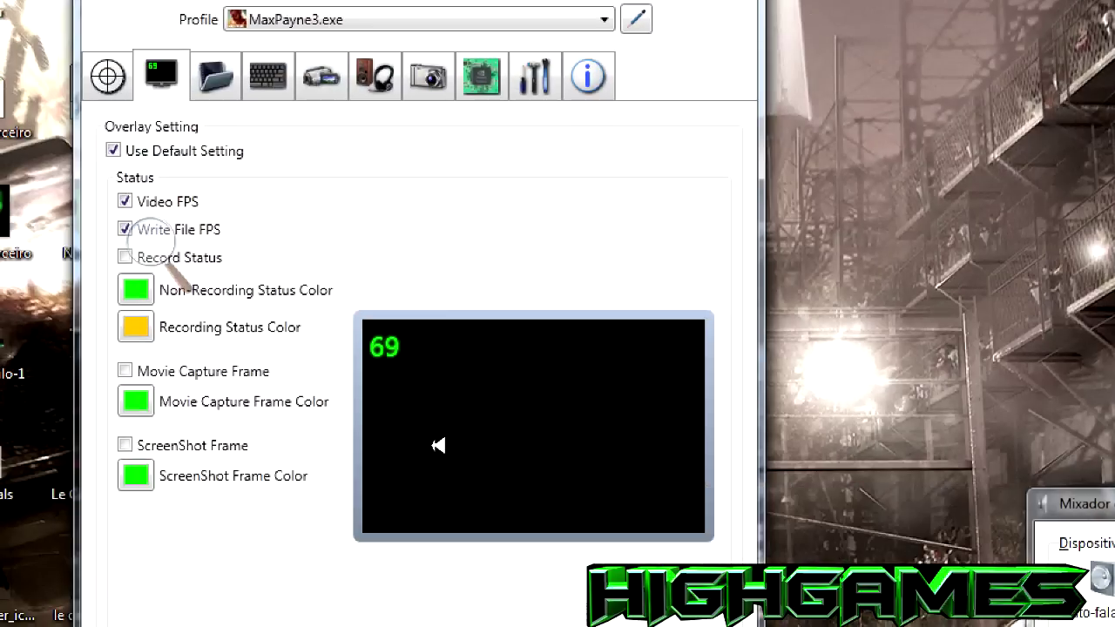
click(658, 315)
click(493, 410)
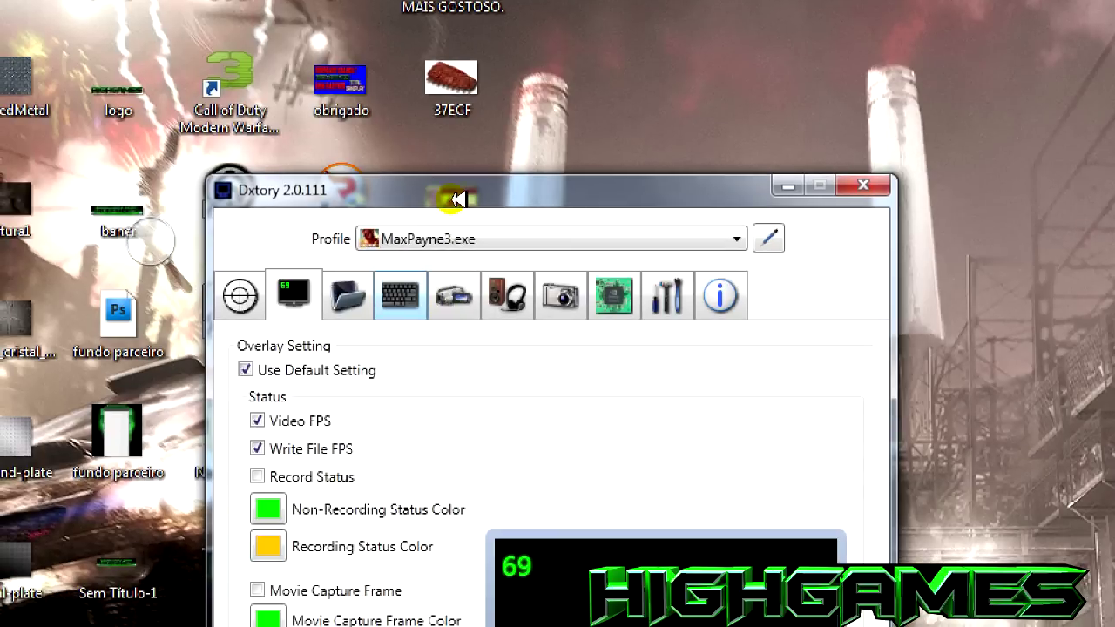
Step: Check the folder for saved movies and its folder browser without choosing a new path, and view the hotkey settings
click(348, 296)
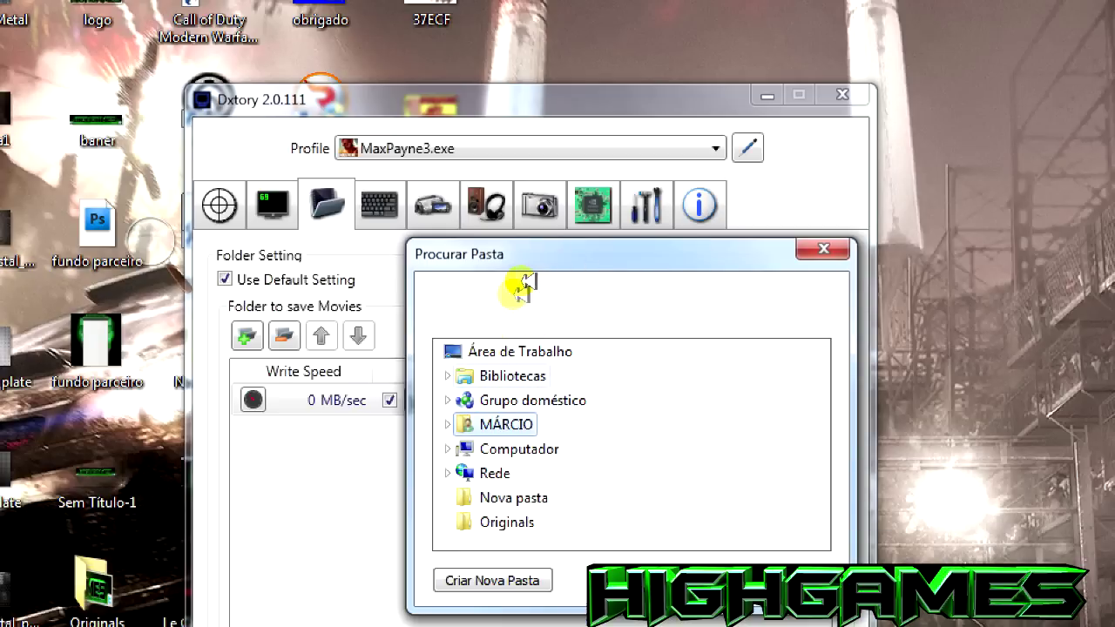
key(Escape)
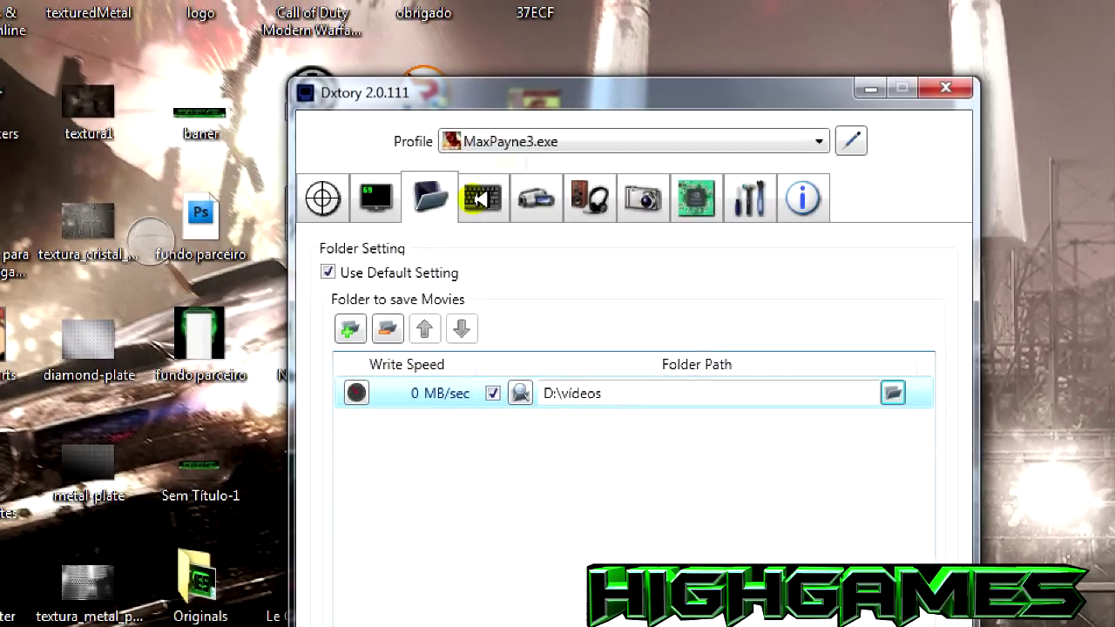
click(484, 207)
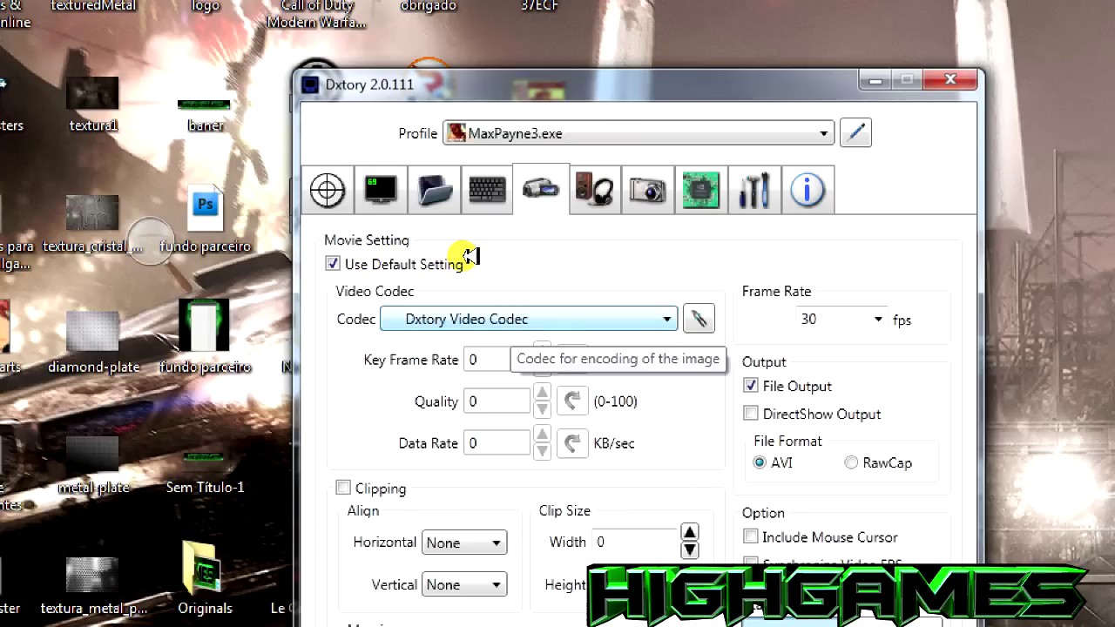
Step: Choose Dxtory Video Codec for the movies and confirm its YUV420(2x2) - Medium Quality format without compression
key(alt+Down)
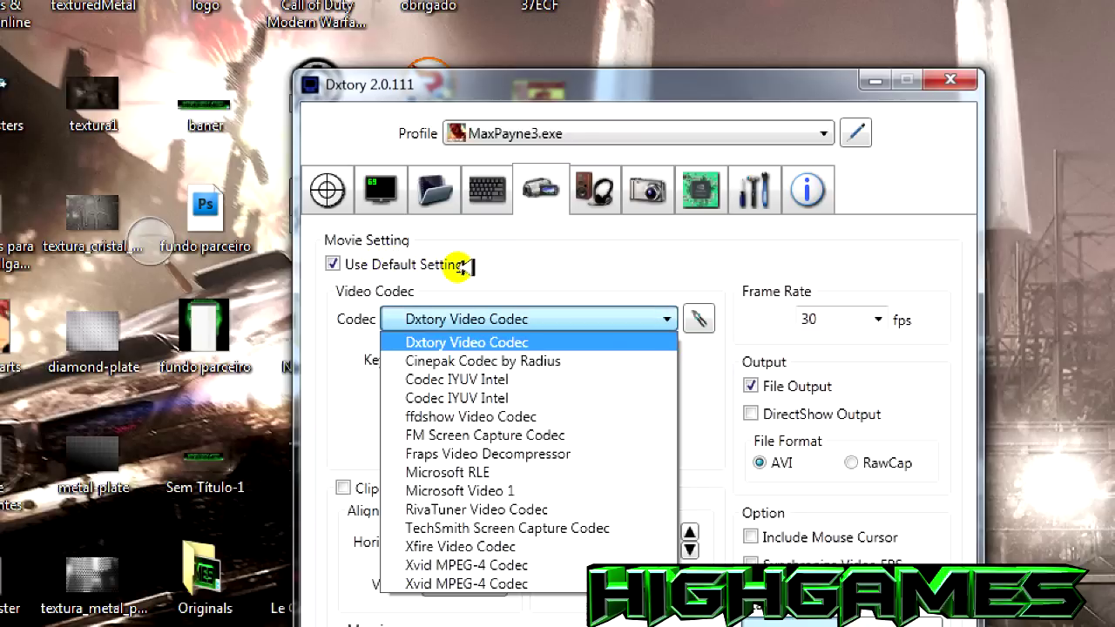
key(Down)
key(Down)
key(Down)
key(Down)
key(Down)
key(Down)
key(Down)
key(Down)
key(Down)
key(Down)
key(Down)
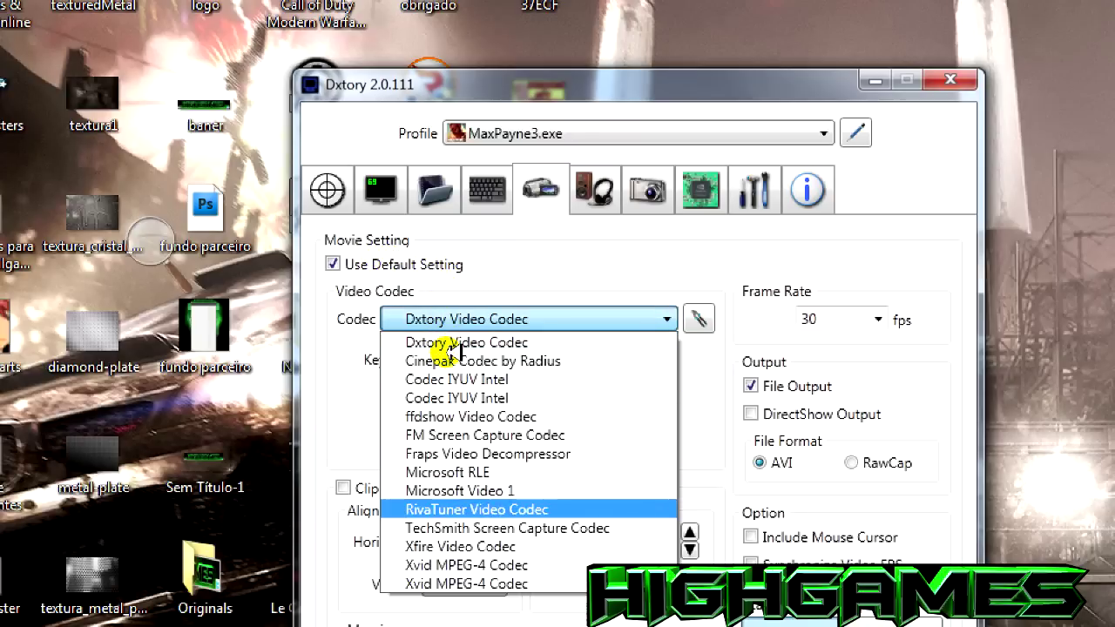
key(Up)
key(Up)
key(Up)
key(Up)
key(Up)
key(Up)
key(Up)
key(Up)
key(Up)
key(Up)
key(Up)
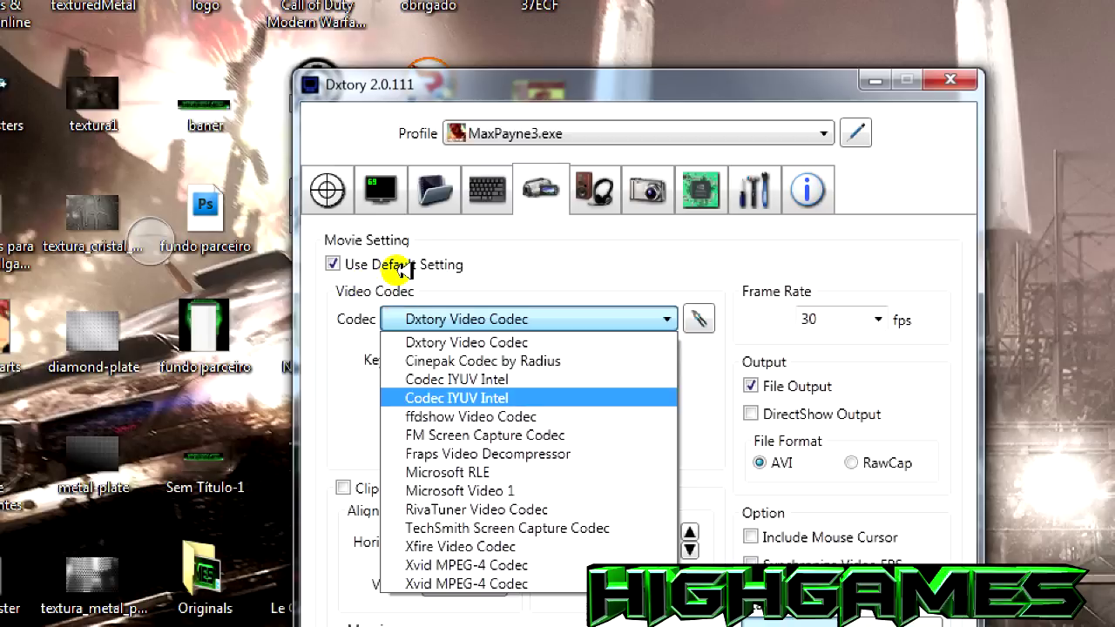
key(Return)
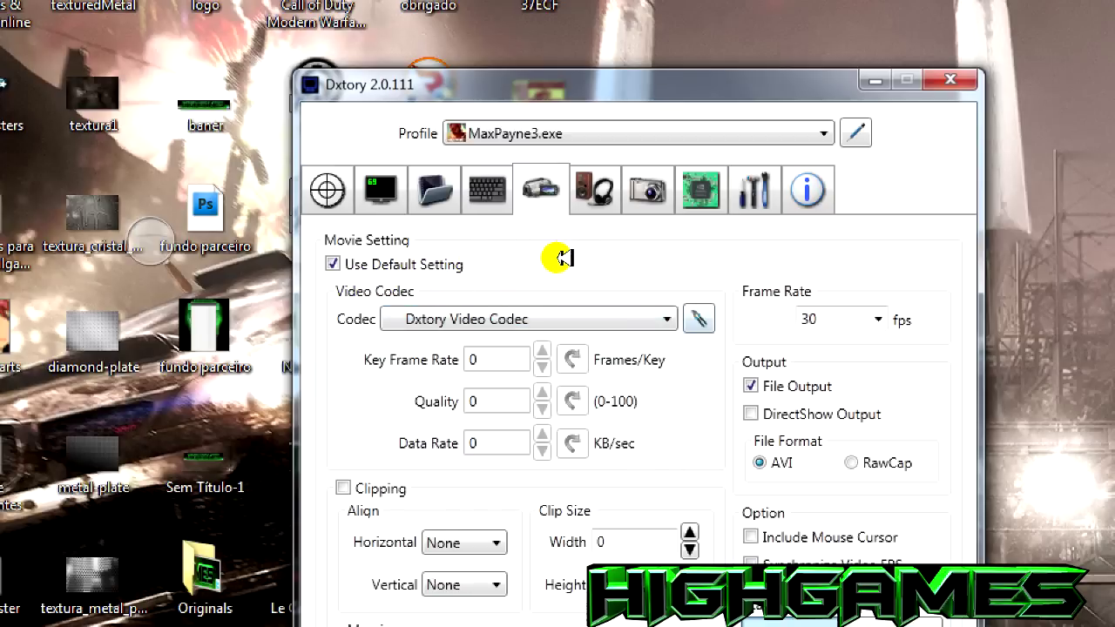
click(698, 318)
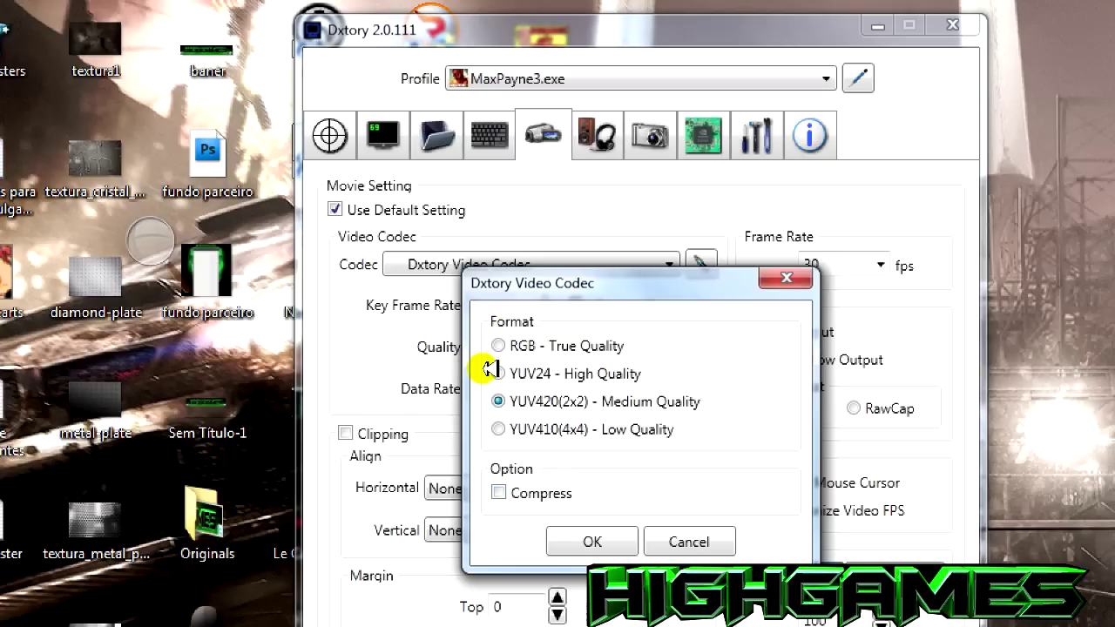
click(592, 542)
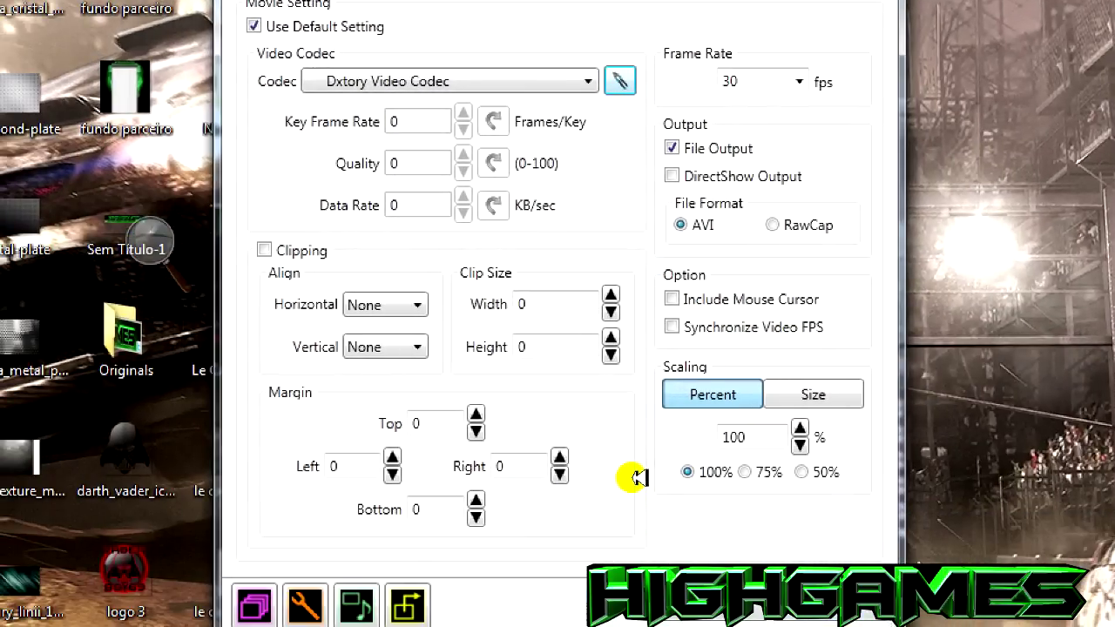
Step: Scale the recorded movie by size, with a width of 1280 and a height of 720
click(814, 394)
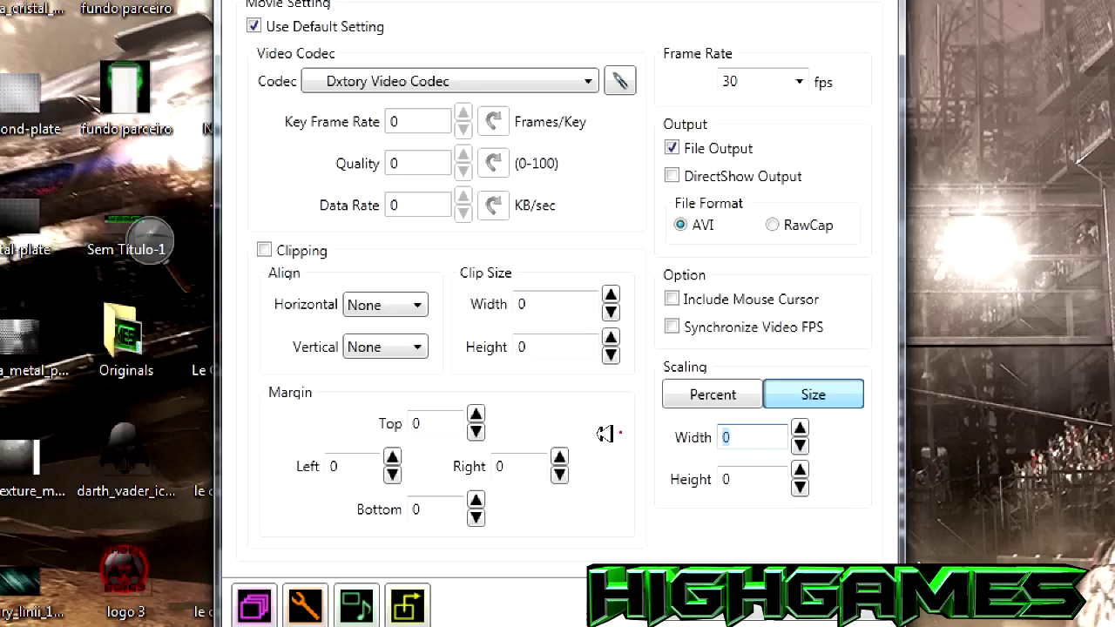
text(12)
key(Tab)
text(72)
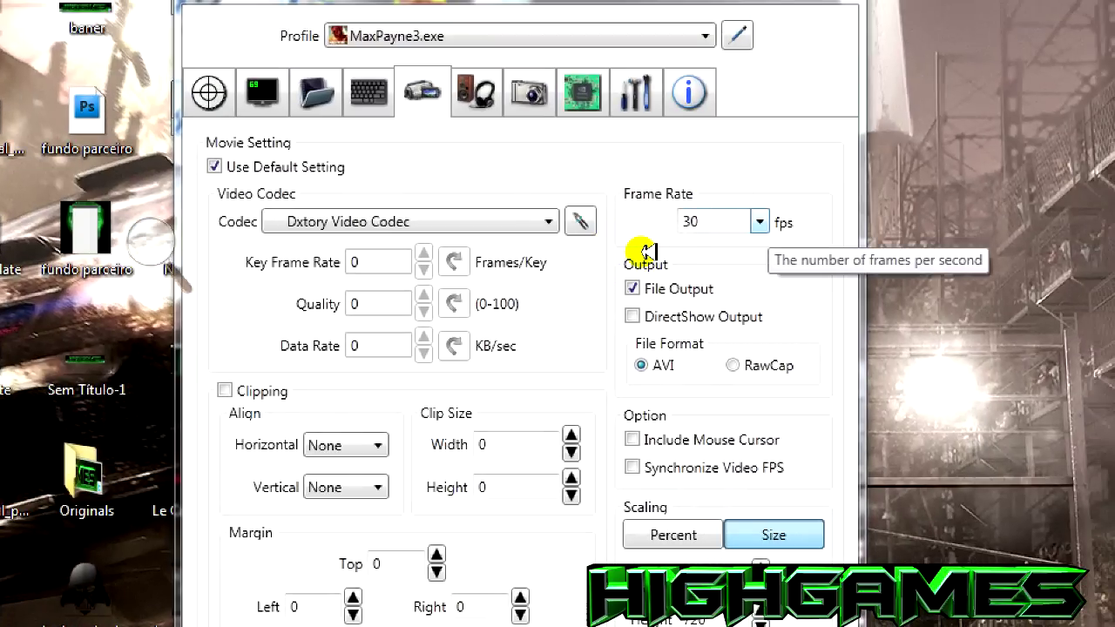
Step: Review the frame rate choices for the movie, keeping 30 fps
click(759, 222)
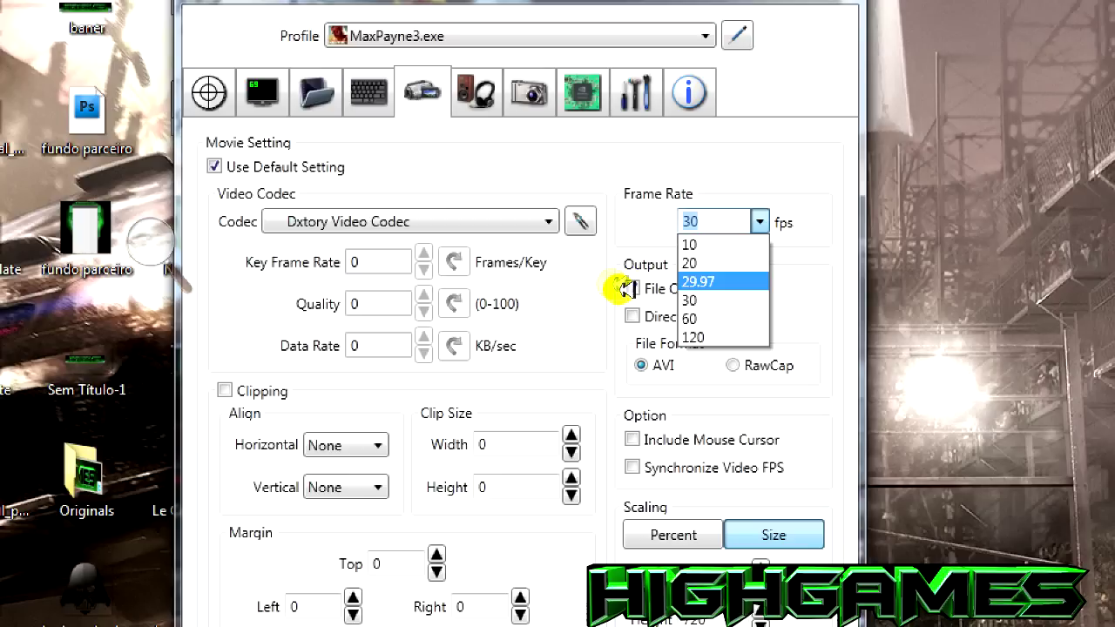
key(Down)
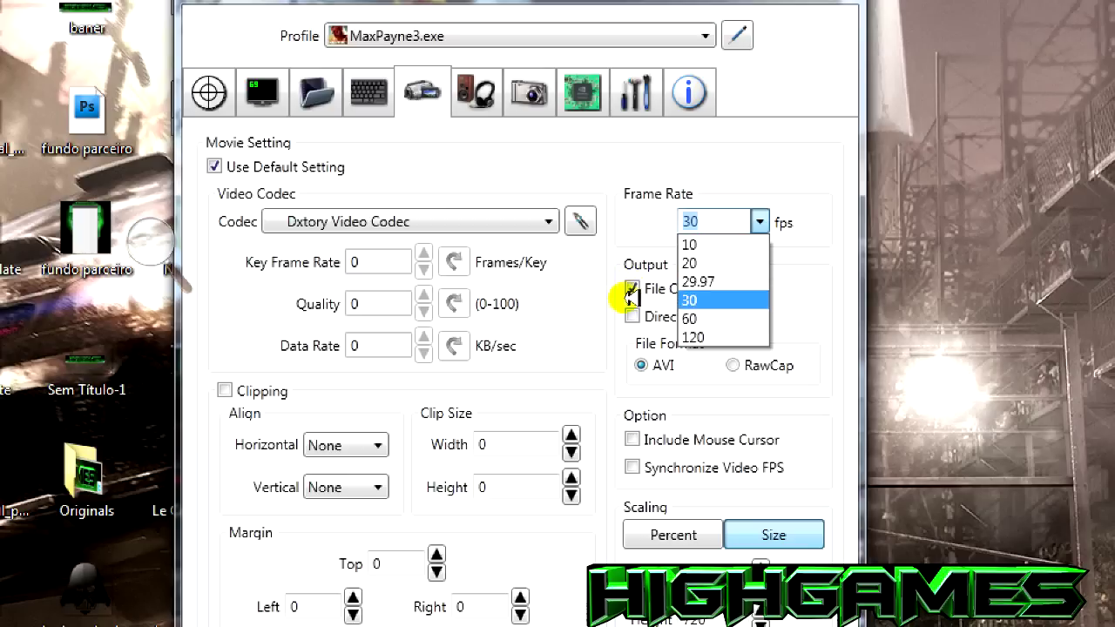
key(Up)
key(Up)
key(Up)
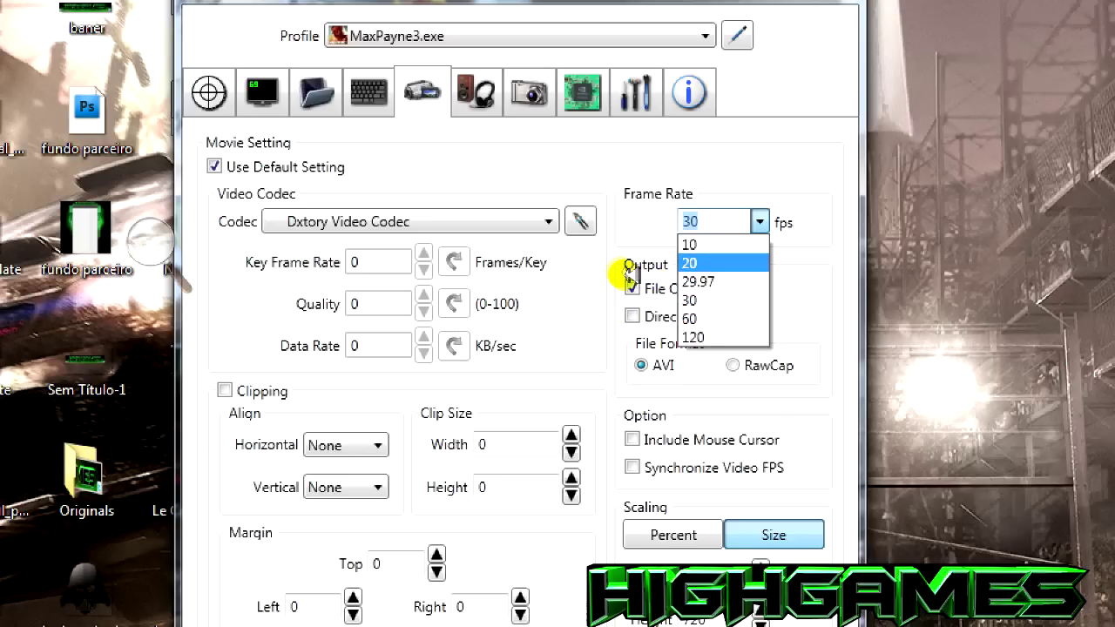
key(Down)
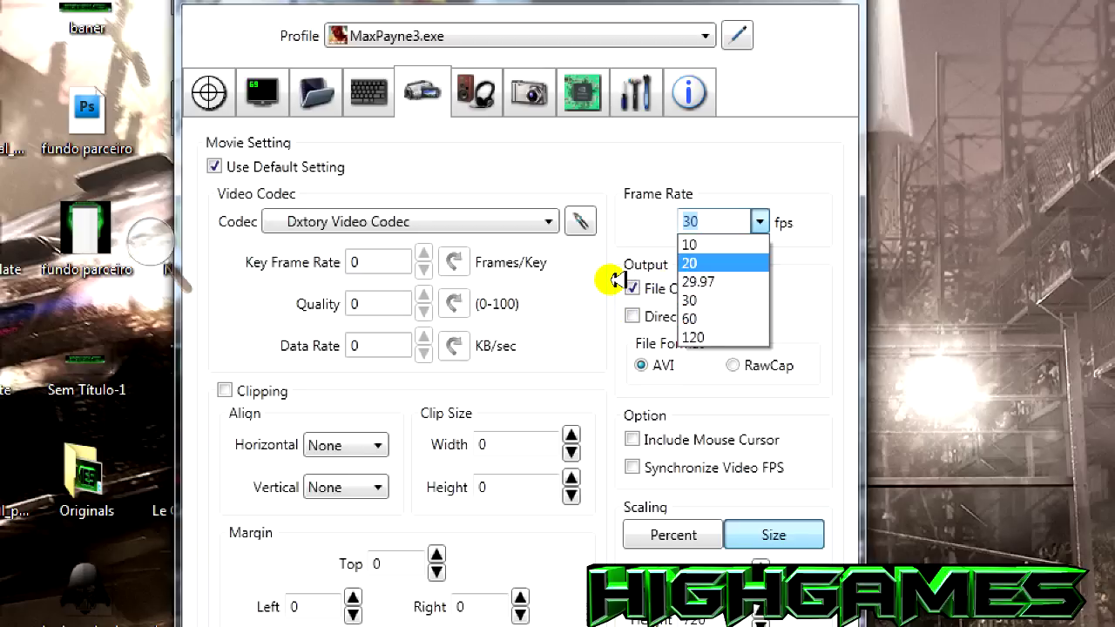
click(672, 267)
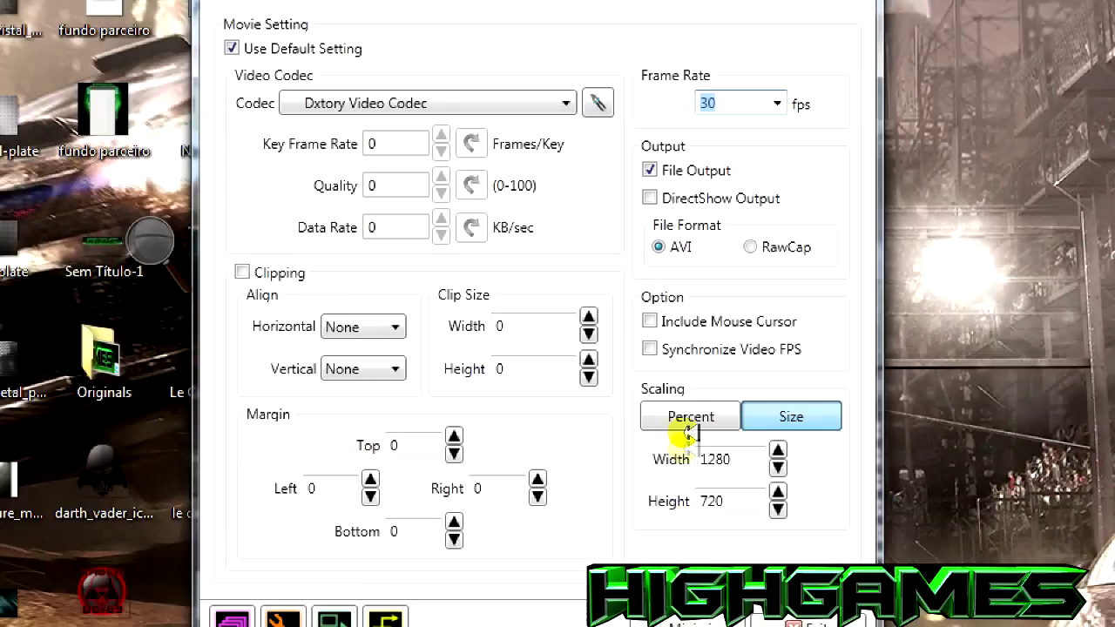
click(631, 467)
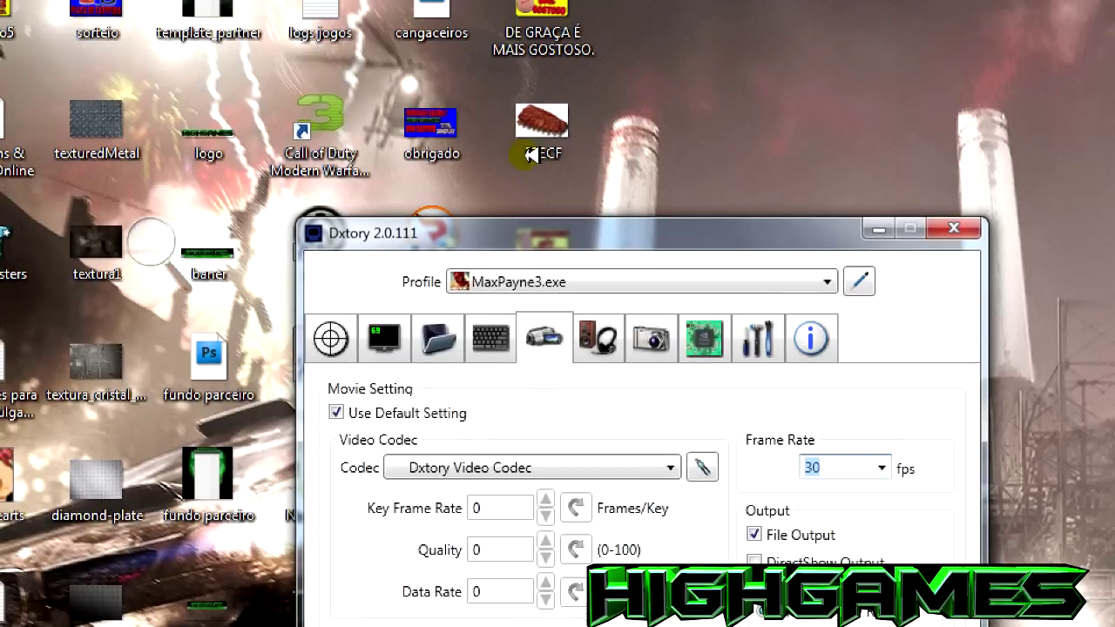
Step: Open the audio settings, view the second audio stream and add a third one
key(ctrl+Tab)
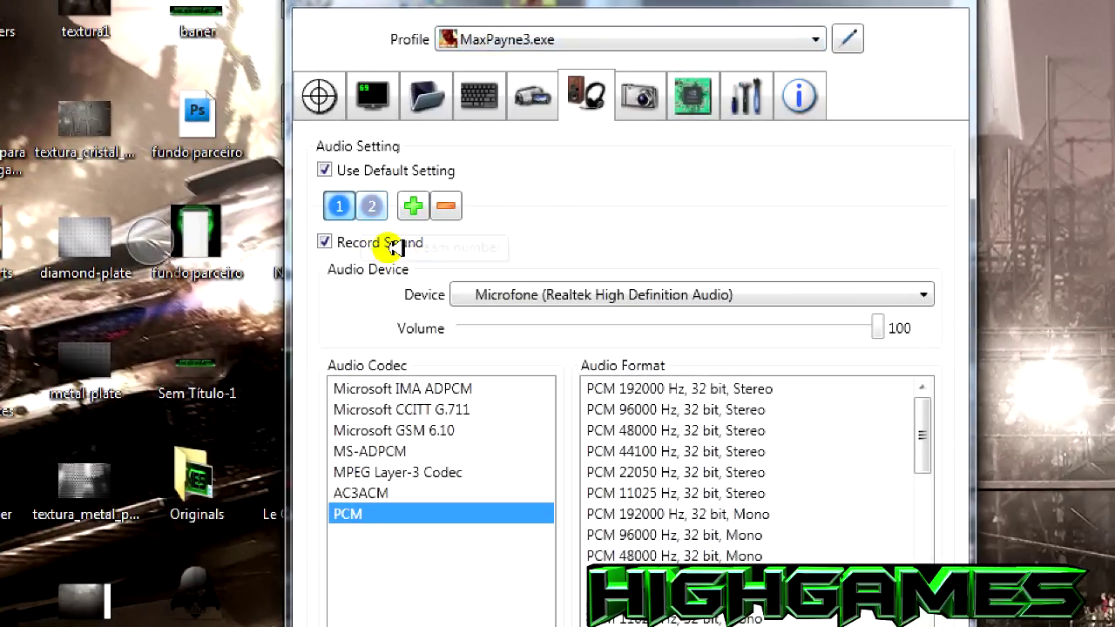
click(372, 205)
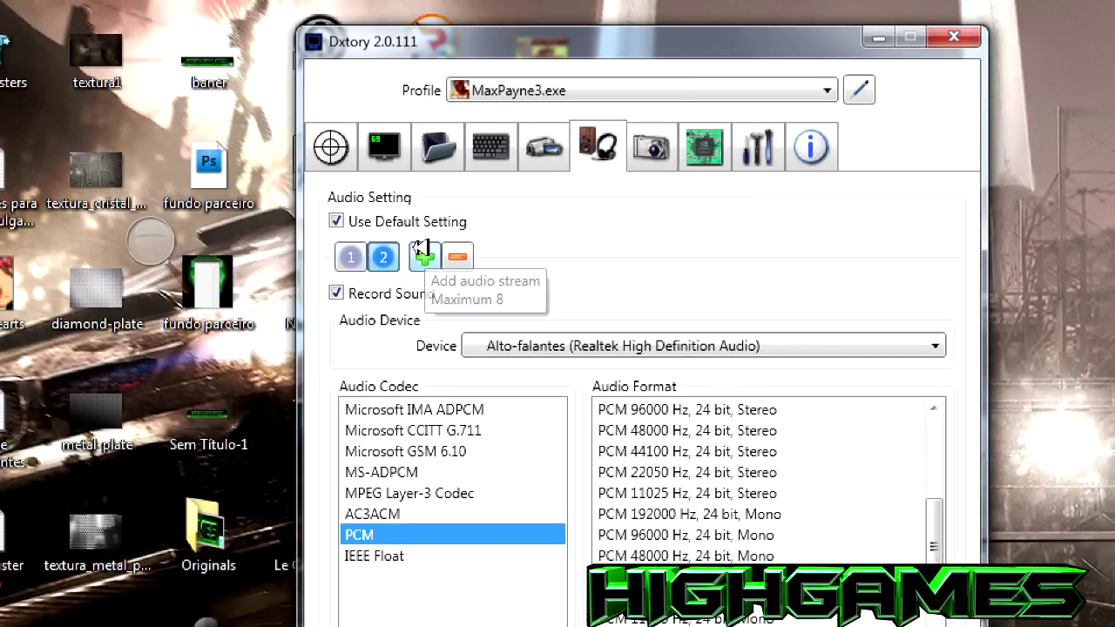
click(421, 253)
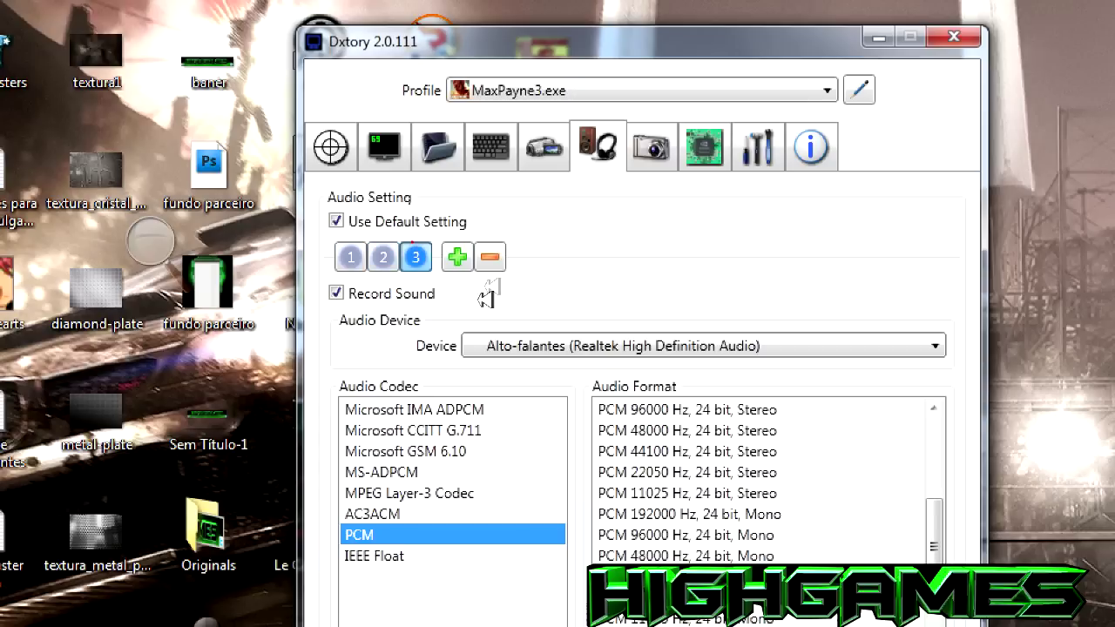
Step: Review the recording devices offered for the third audio stream, keeping Alto-falantes (Realtek High Definition Audio)
key(F4)
key(Down)
key(Down)
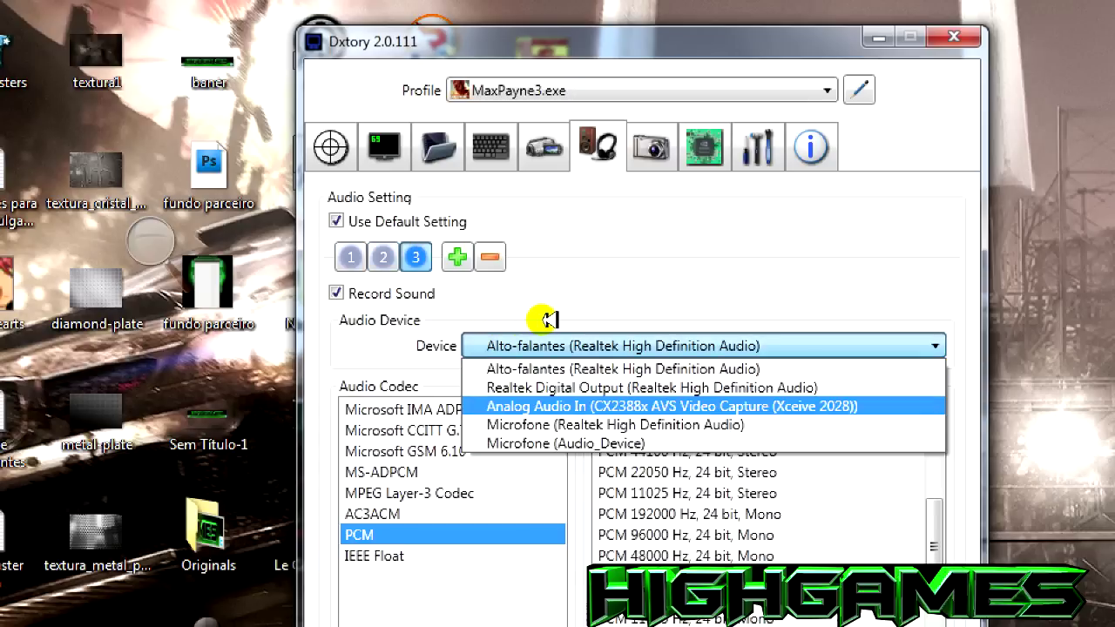
key(Down)
key(Down)
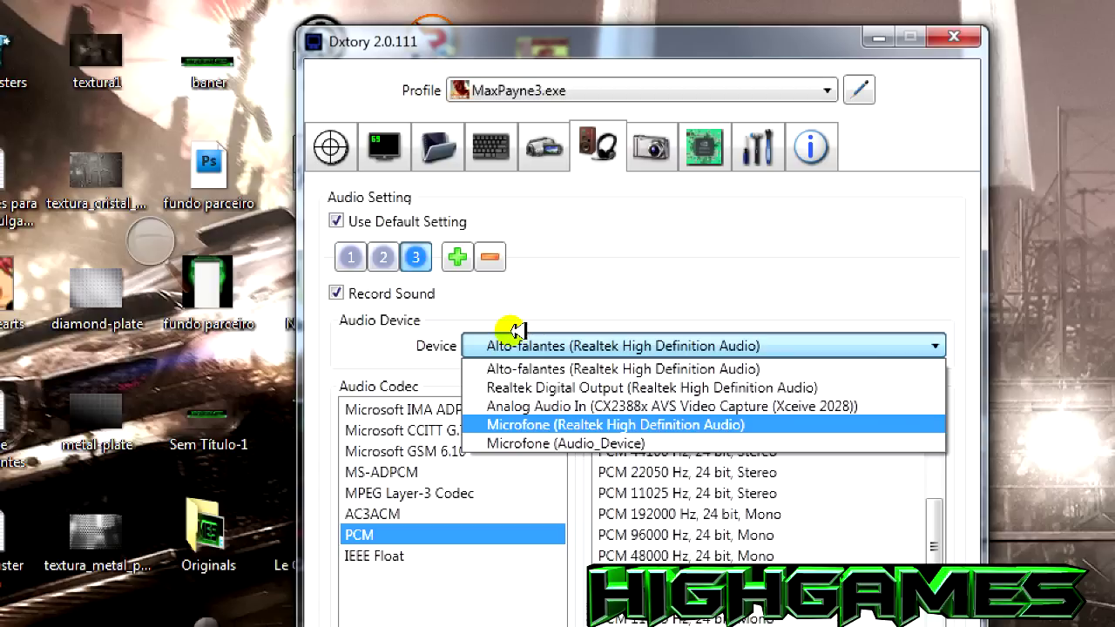
key(Up)
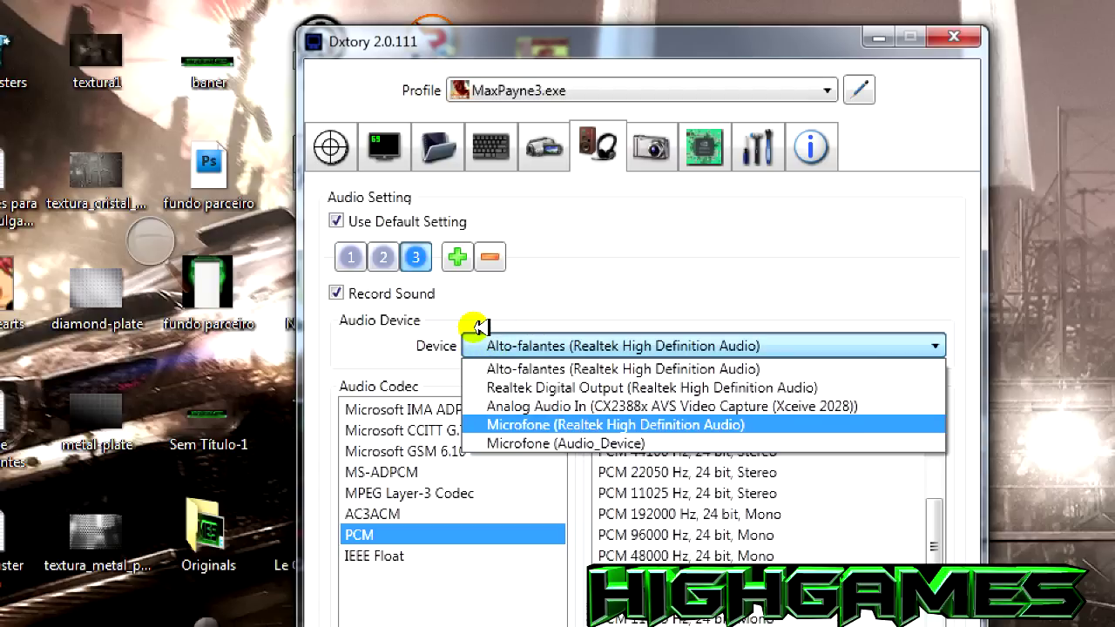
key(Down)
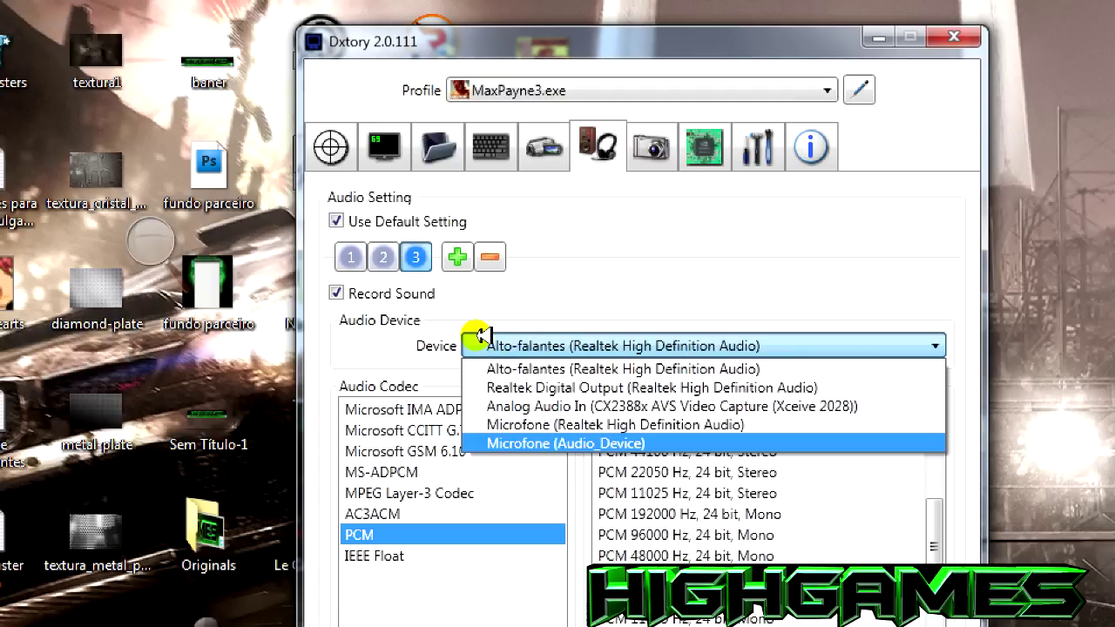
key(Up)
key(Down)
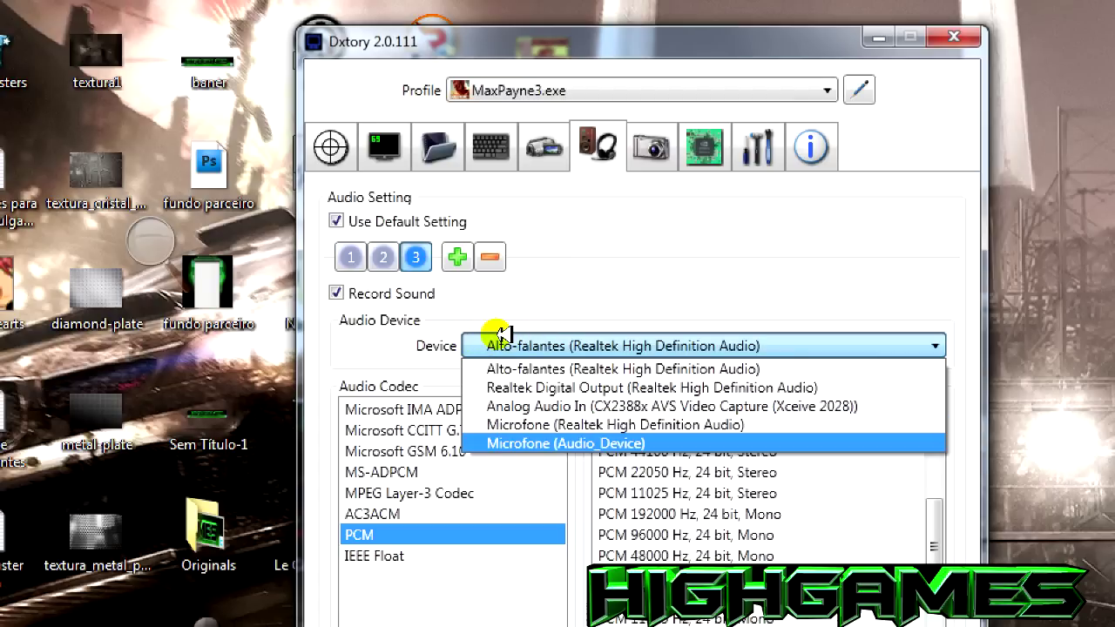
key(Up)
key(Up)
key(Up)
key(Up)
key(Return)
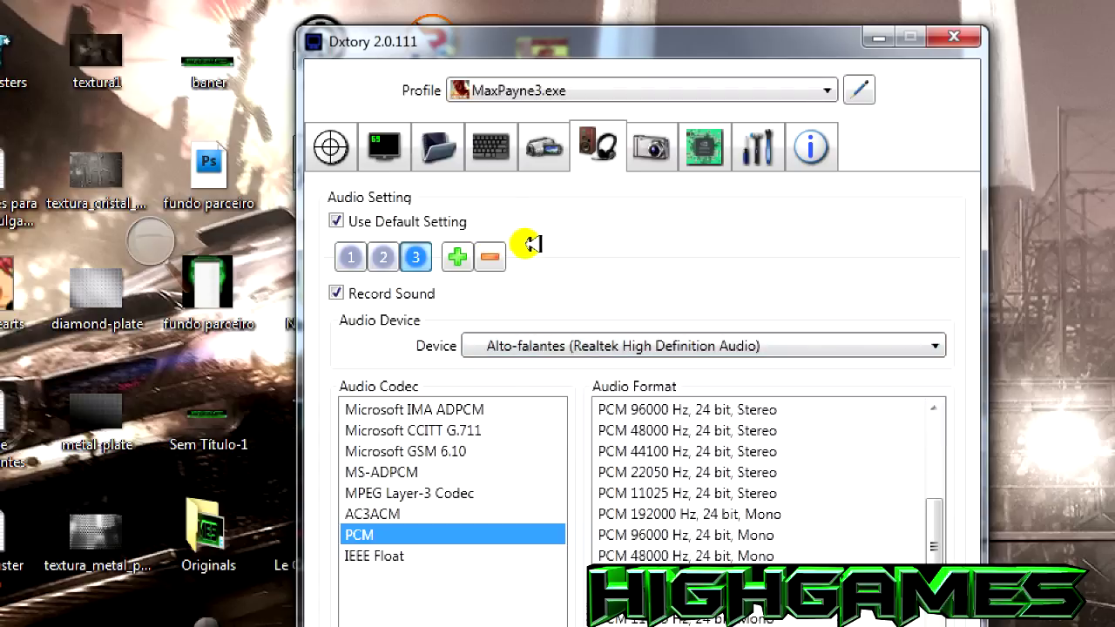
Step: In the screenshot settings, switch scaling to Size and review the file formats, keeping JPEG
key(ctrl+Tab)
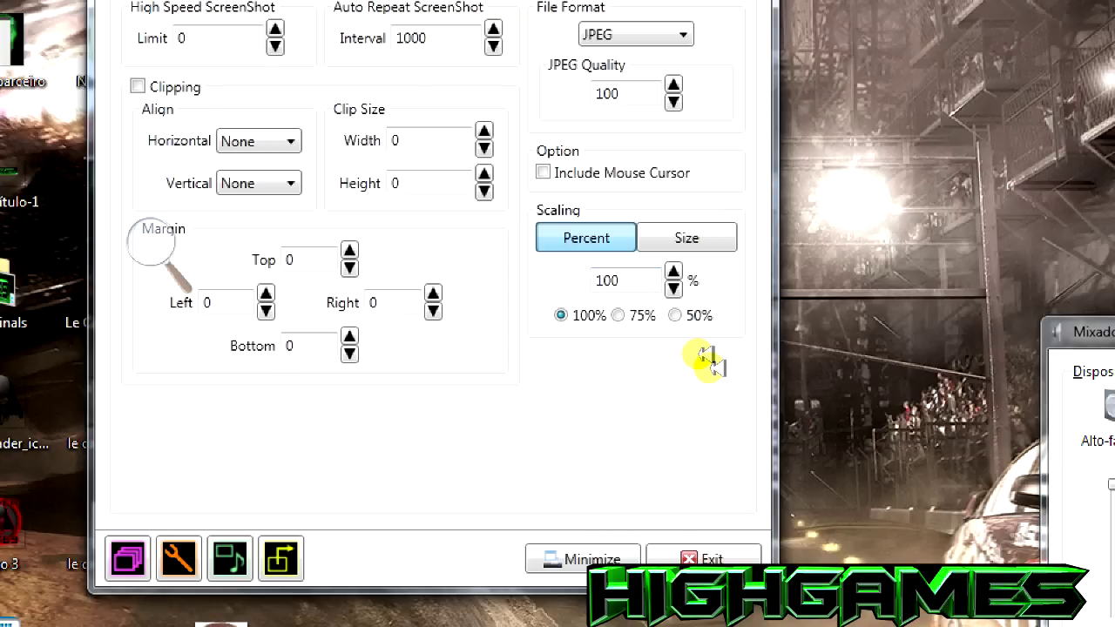
key(Right)
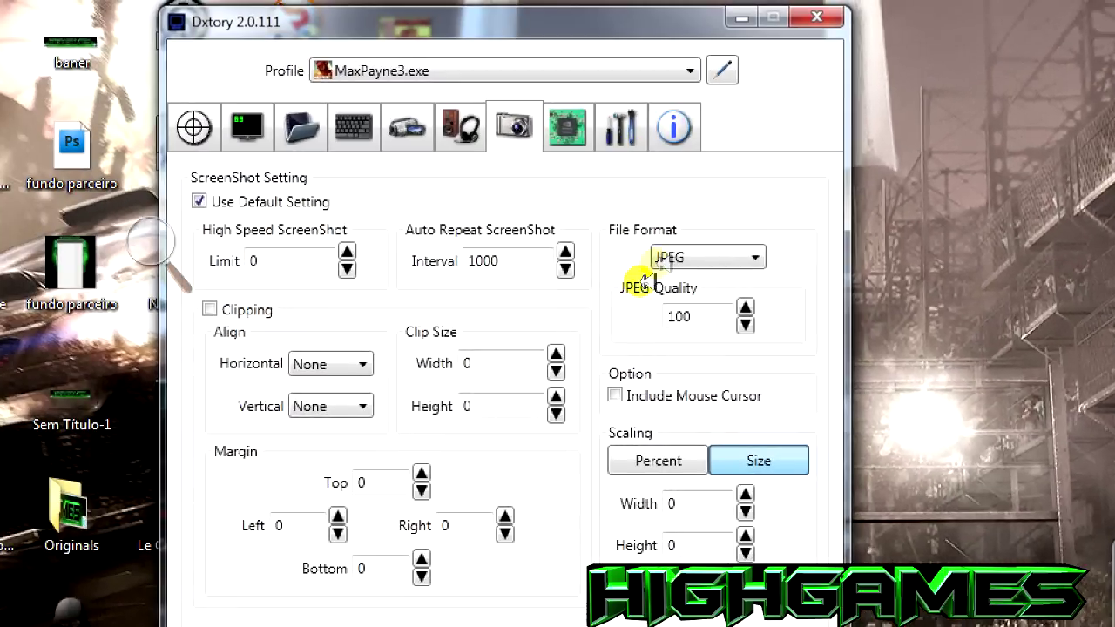
click(652, 257)
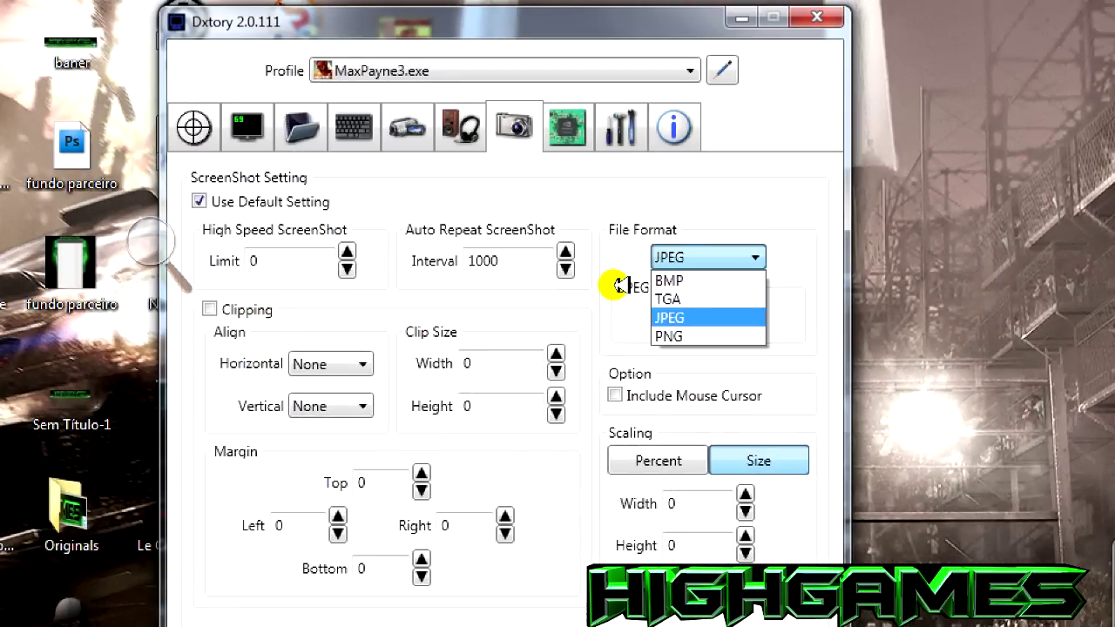
key(Down)
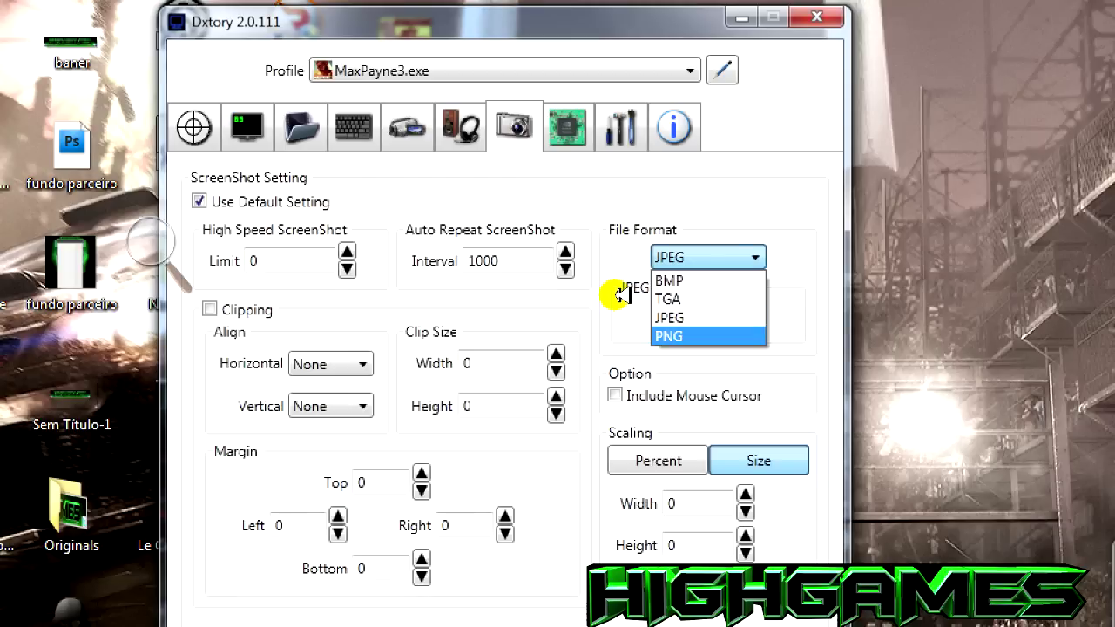
key(Up)
key(Up)
key(Up)
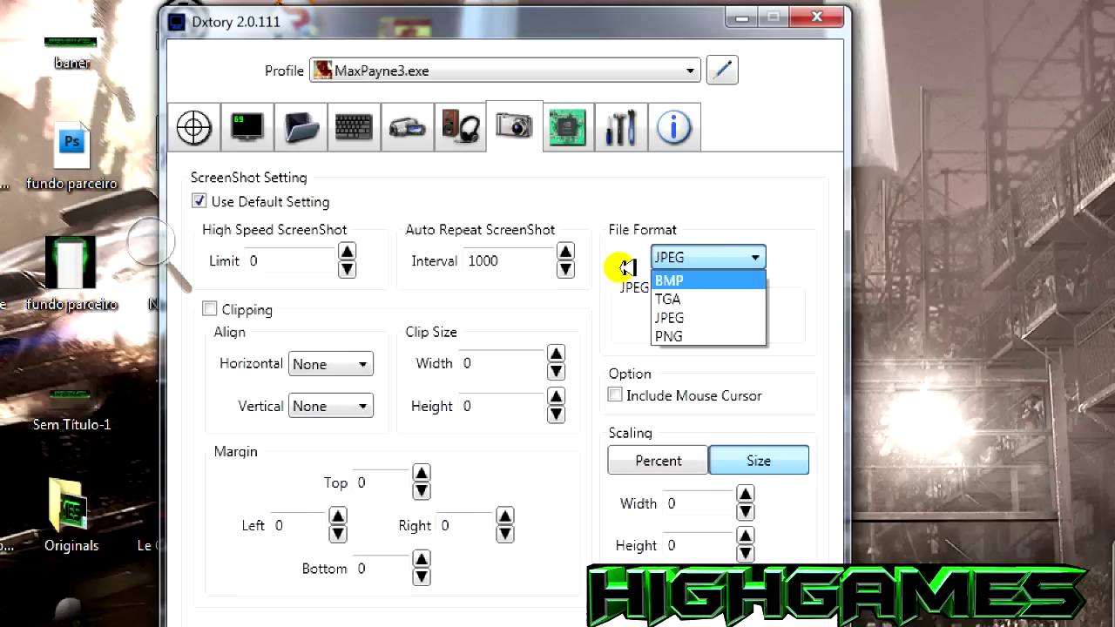
key(Down)
key(Down)
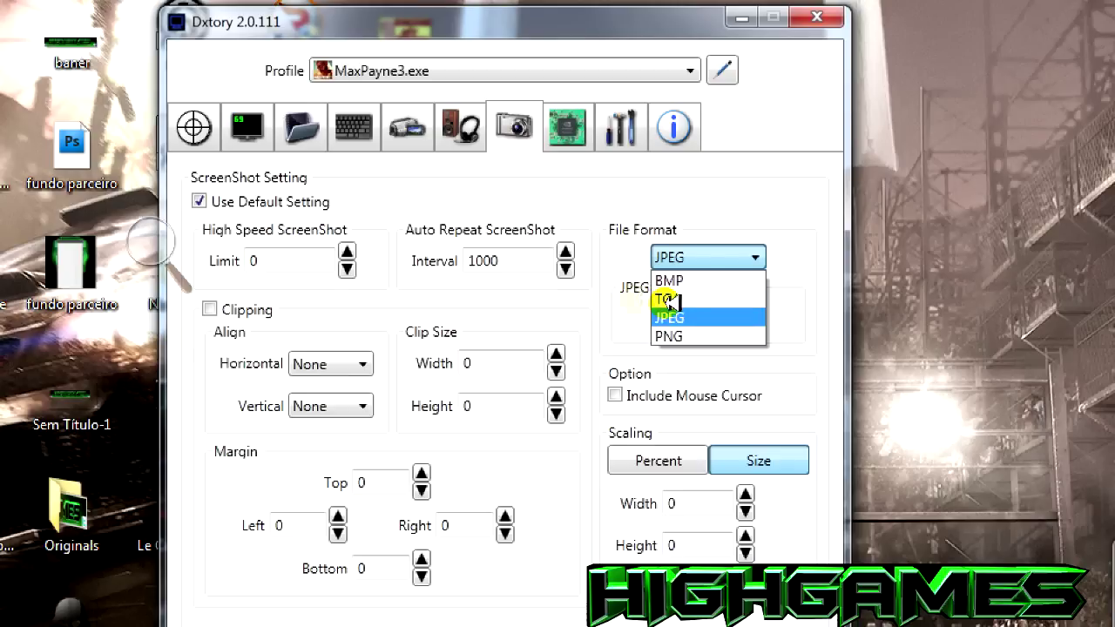
Step: In the advanced settings, review the processing thread choices, keeping 8, and enable Force CPU Processing
click(558, 190)
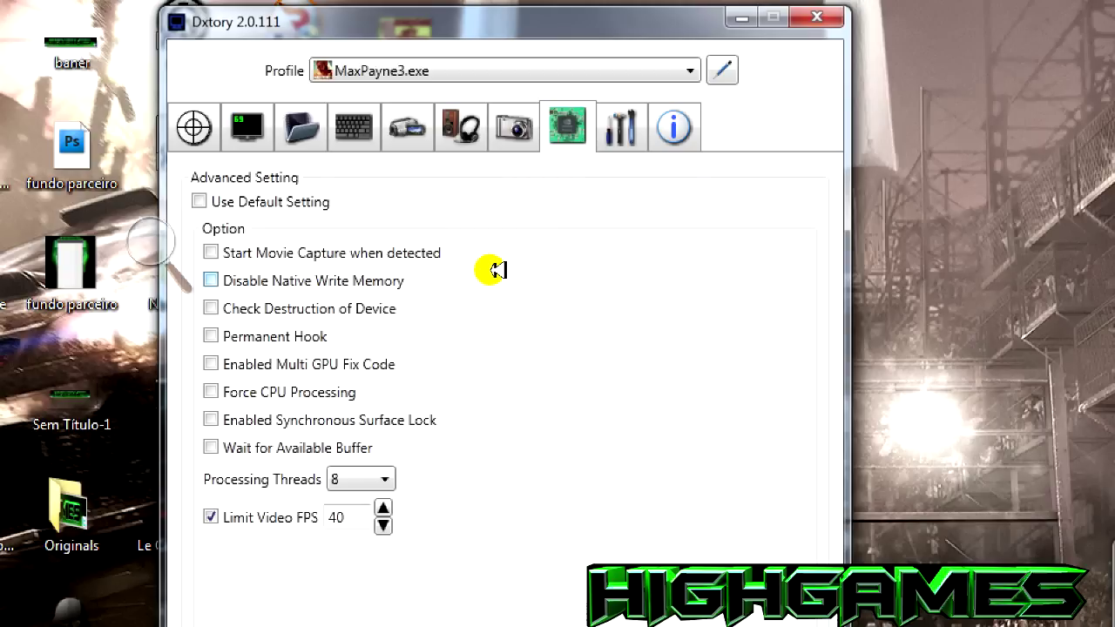
key(alt+Down)
click(461, 365)
key(alt+Down)
key(Up)
key(Up)
key(Up)
key(Down)
key(Down)
key(Down)
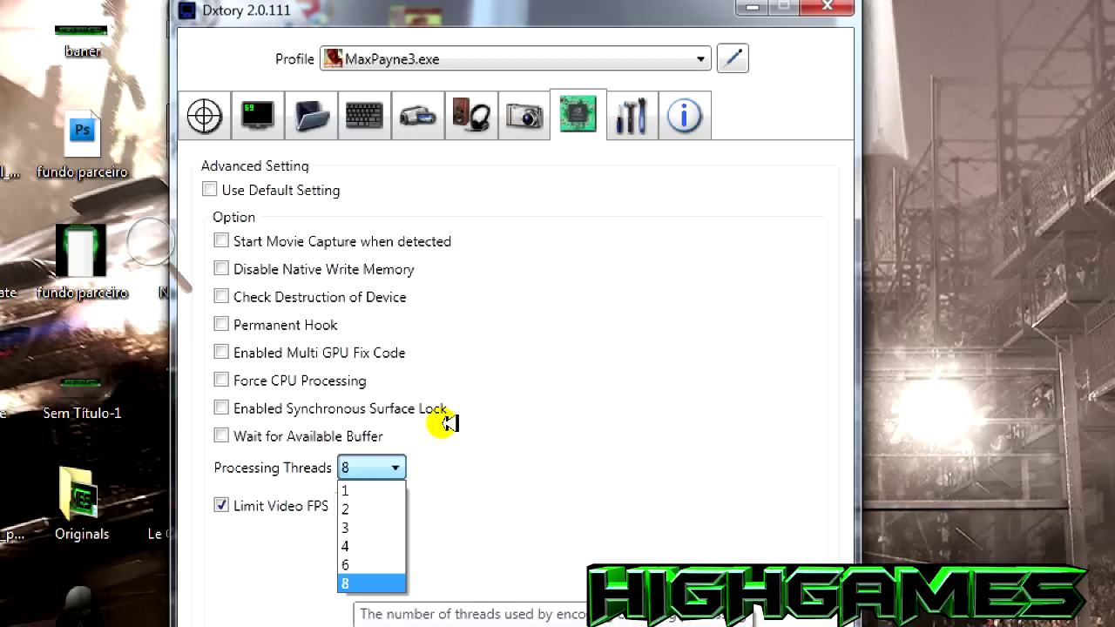
key(Up)
key(Up)
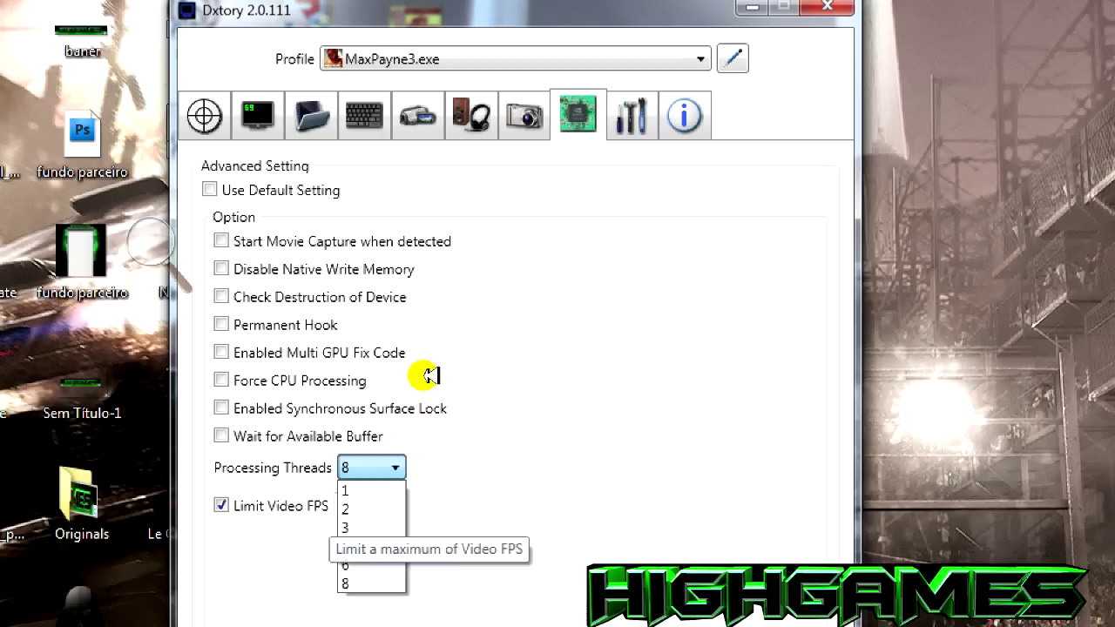
key(Down)
key(Down)
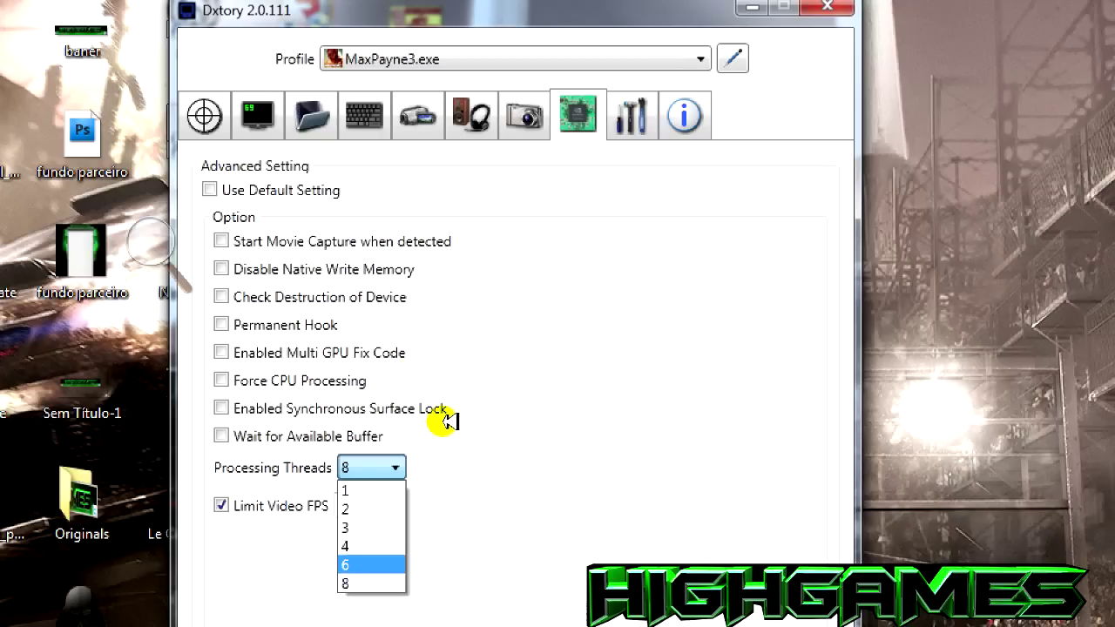
key(Return)
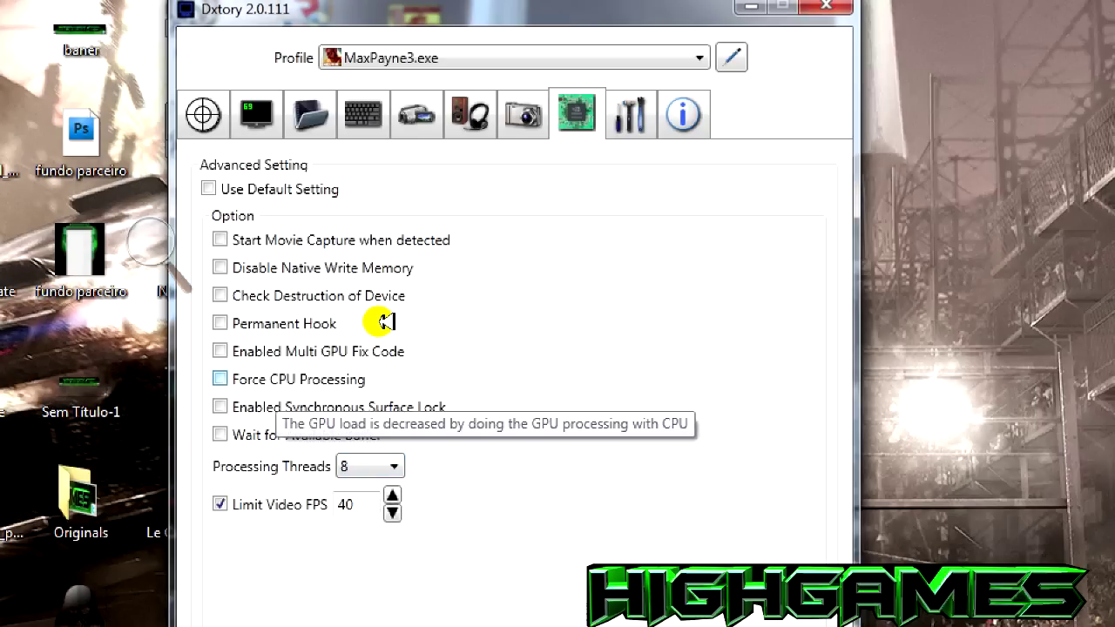
key(space)
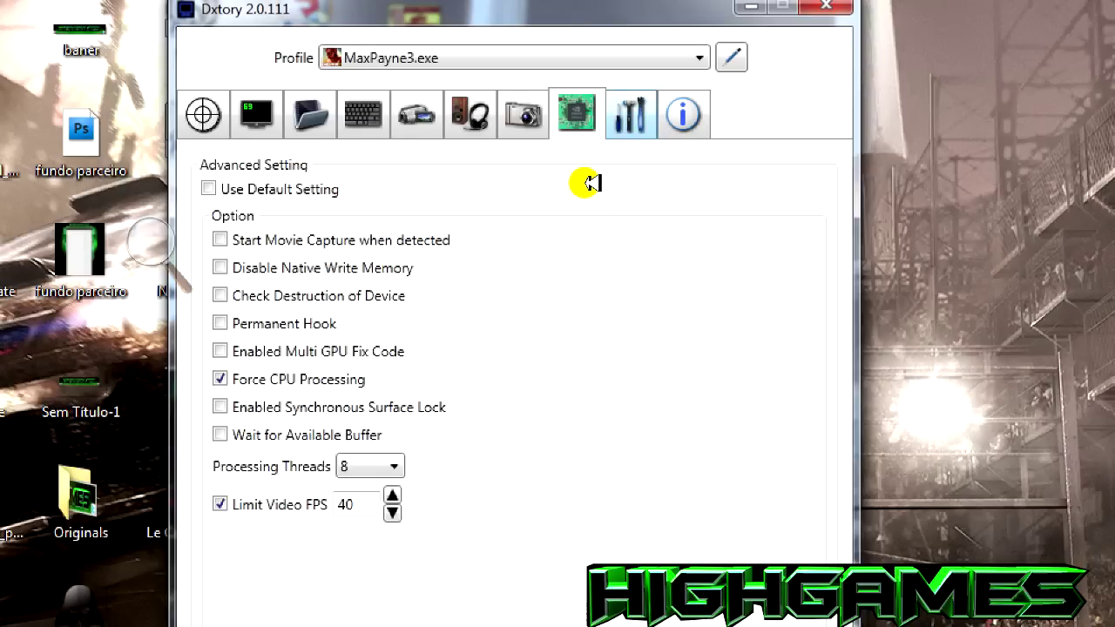
Step: Look over the global settings and program information, and return through the advanced settings to the screenshot settings
key(ctrl+Tab)
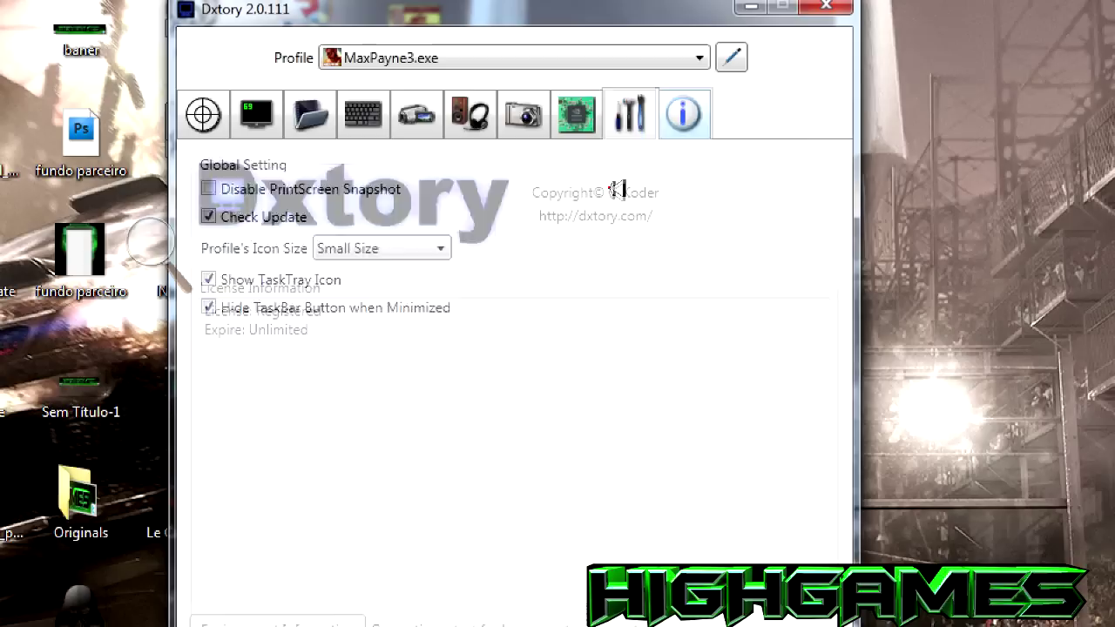
click(592, 189)
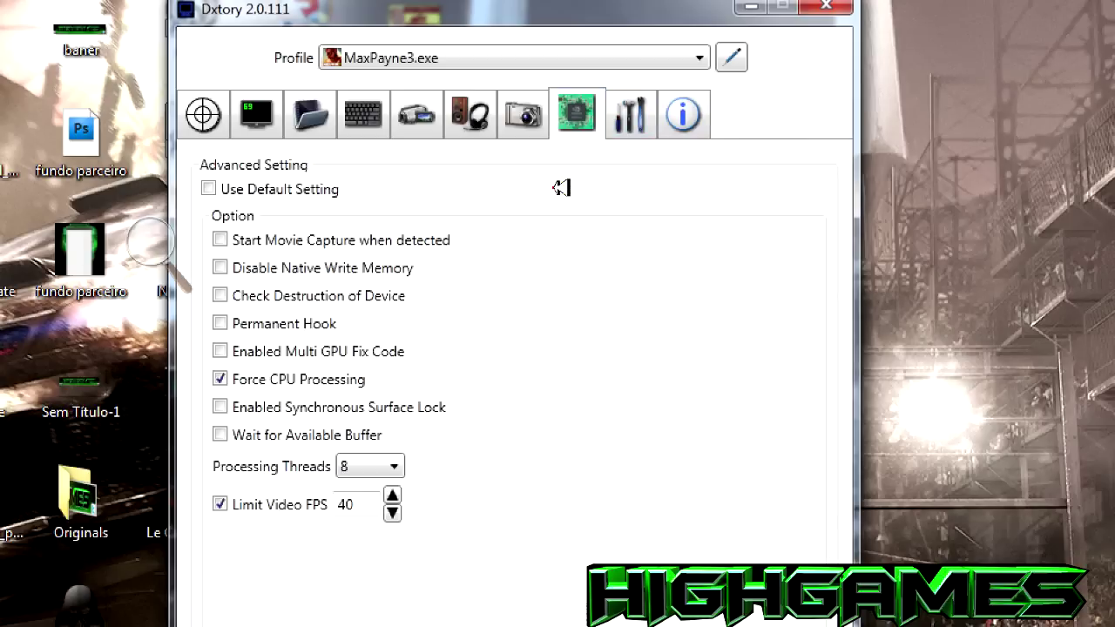
click(536, 197)
click(609, 112)
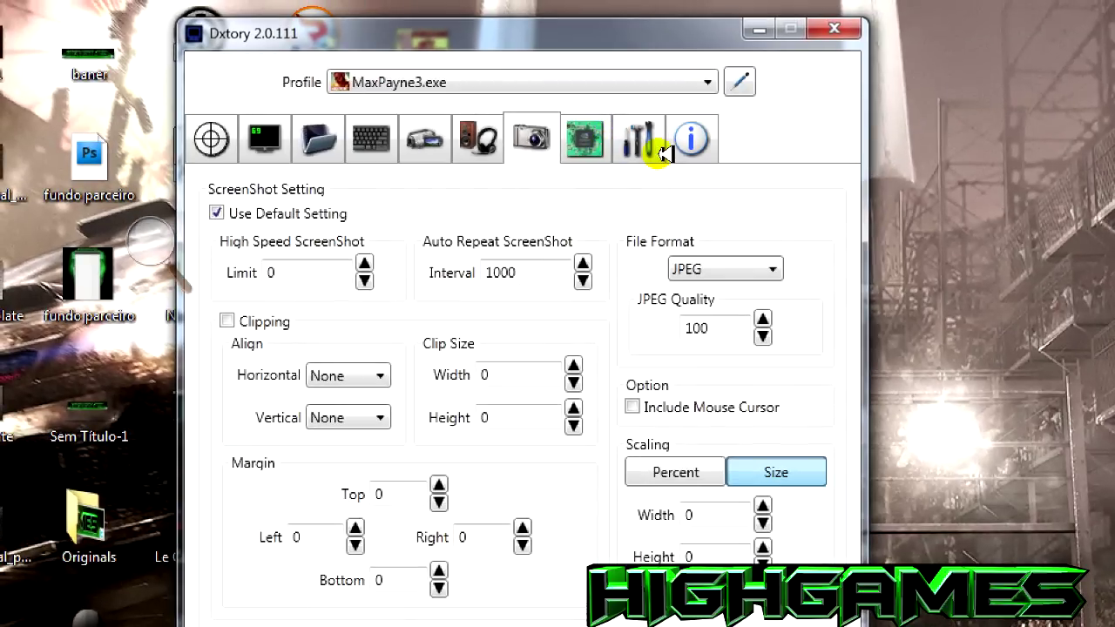